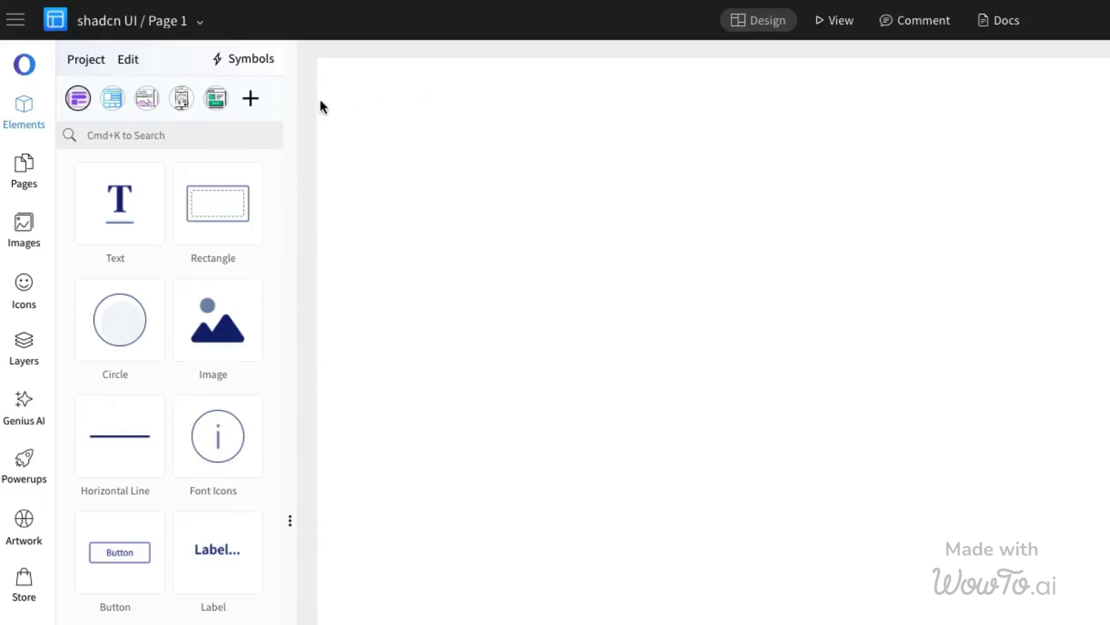
Step: Add the shadcn ui pack from More Packs after searching 'sh'
left_click(252, 100)
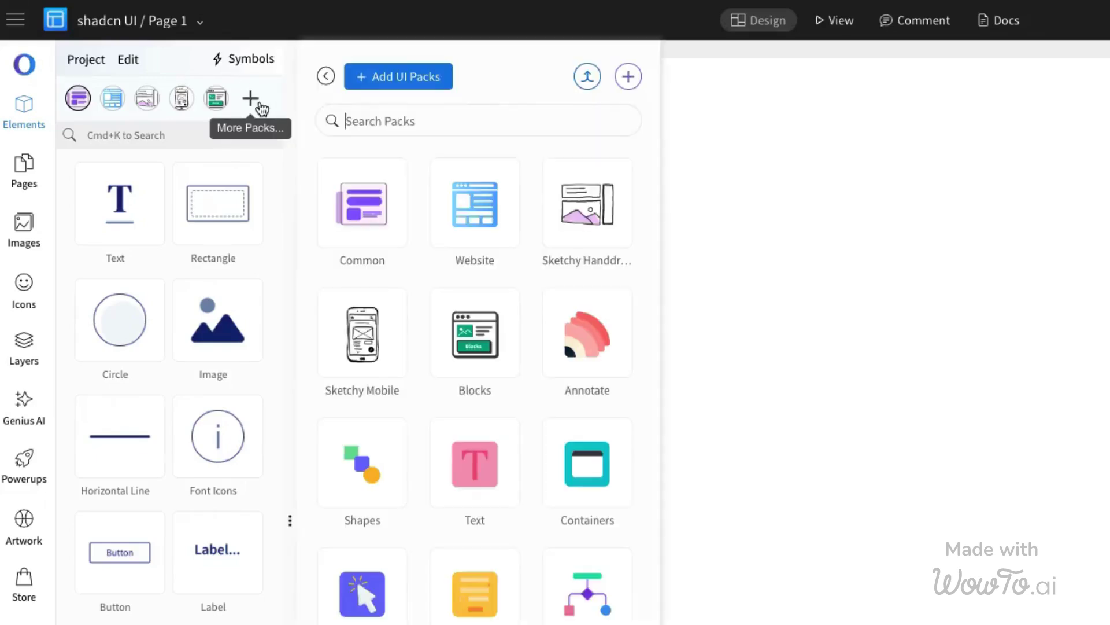
left_click(432, 118)
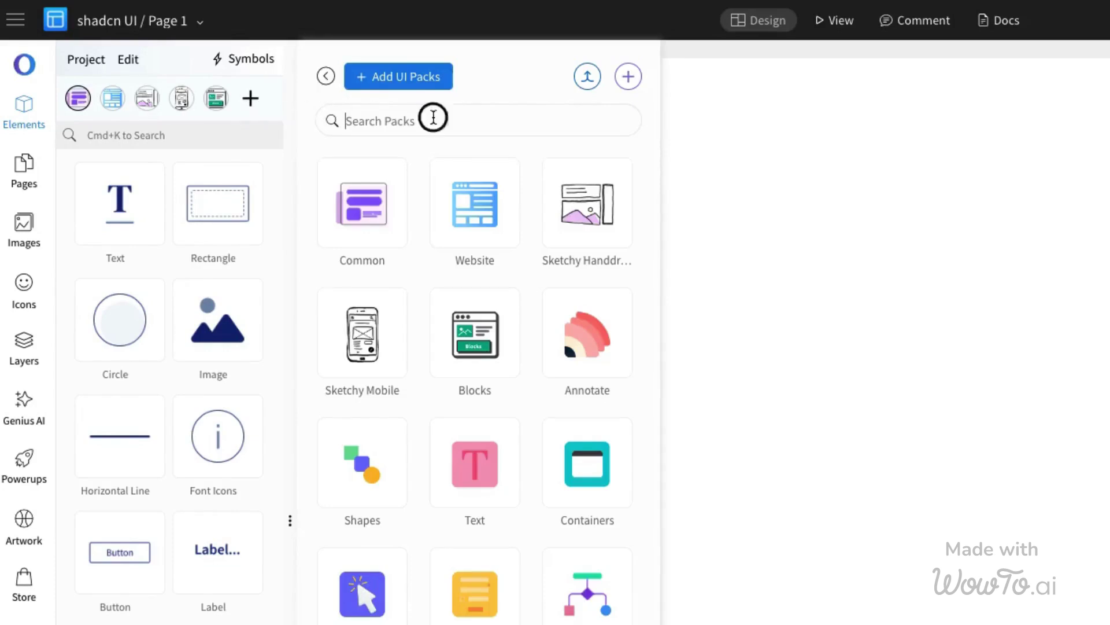
type("sh")
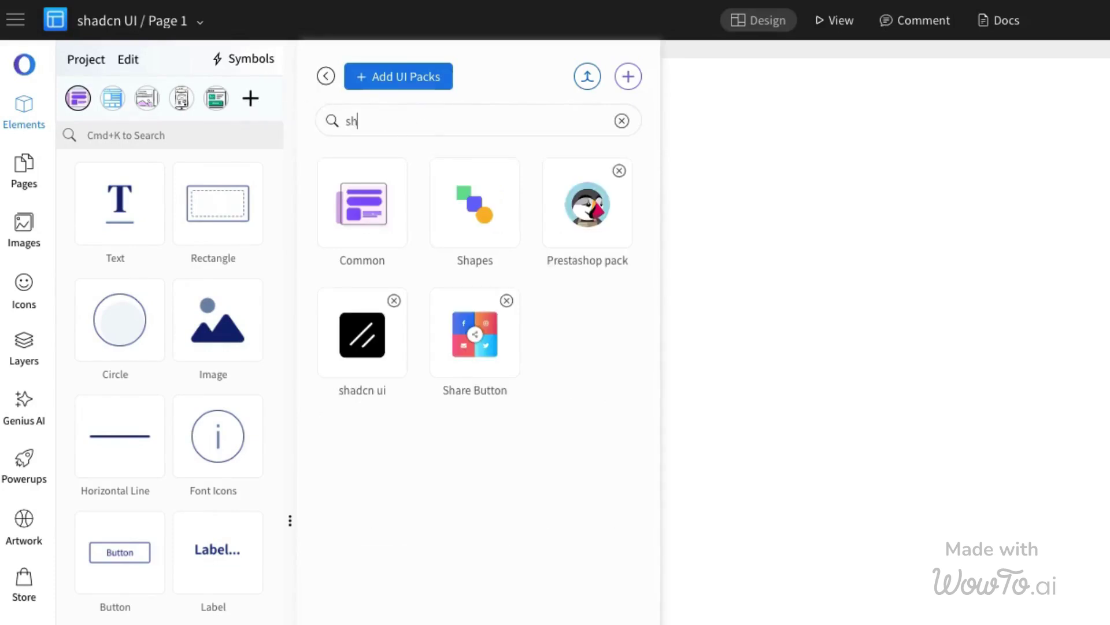
left_click(361, 334)
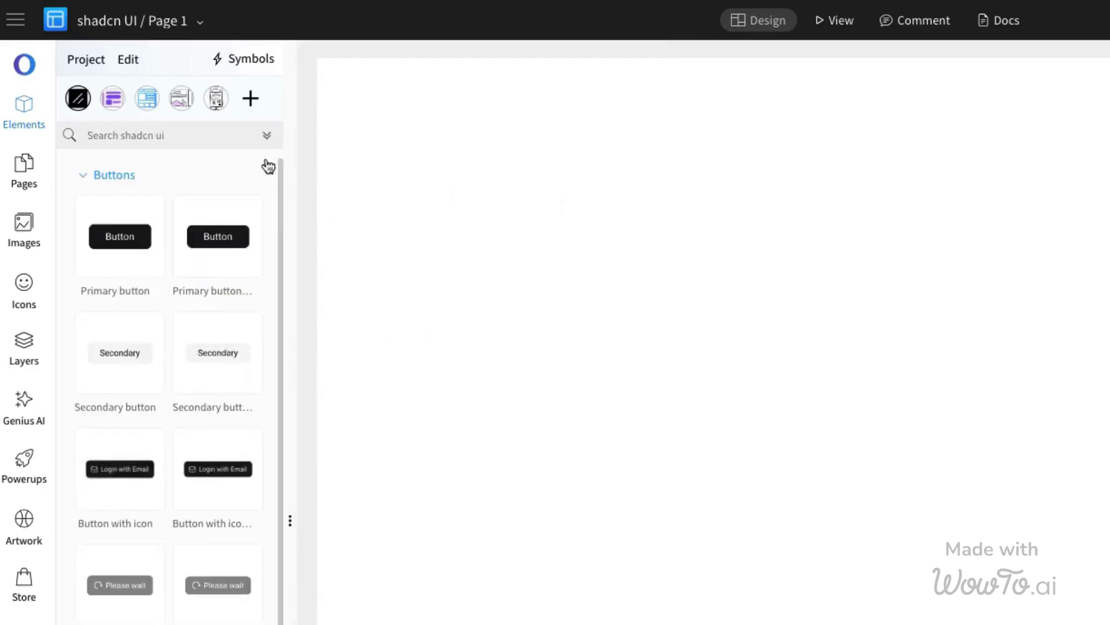
Step: Collapse and re-expand the shadcn ui categories, opening Breadcrumb and Badge
left_click(266, 136)
left_click(268, 137)
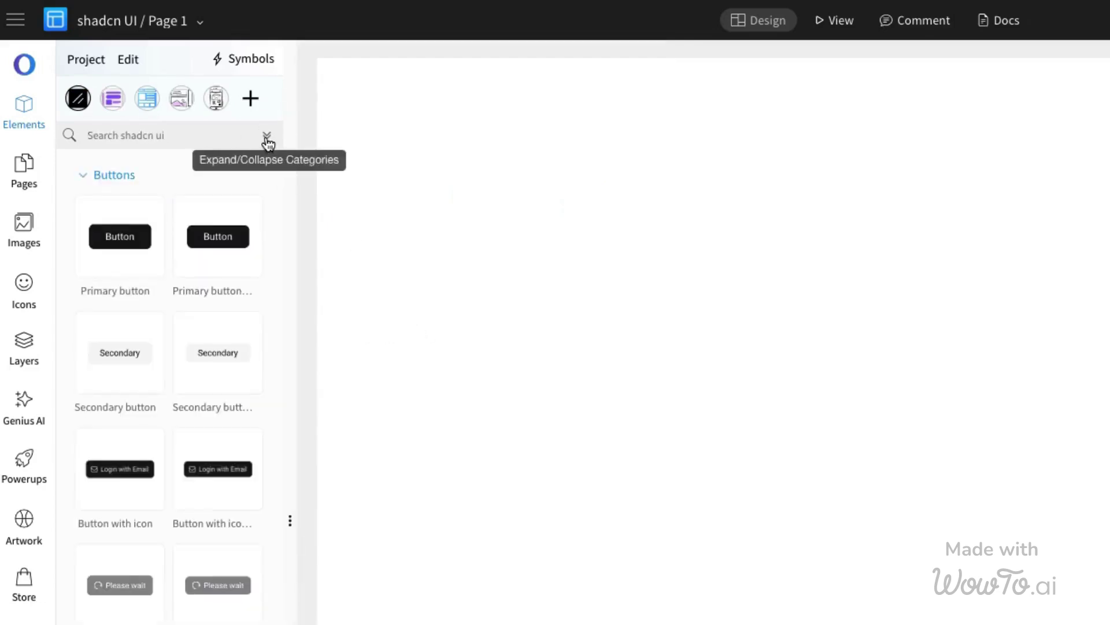
left_click(268, 138)
left_click(139, 178)
scroll(164, 351, "down", 1)
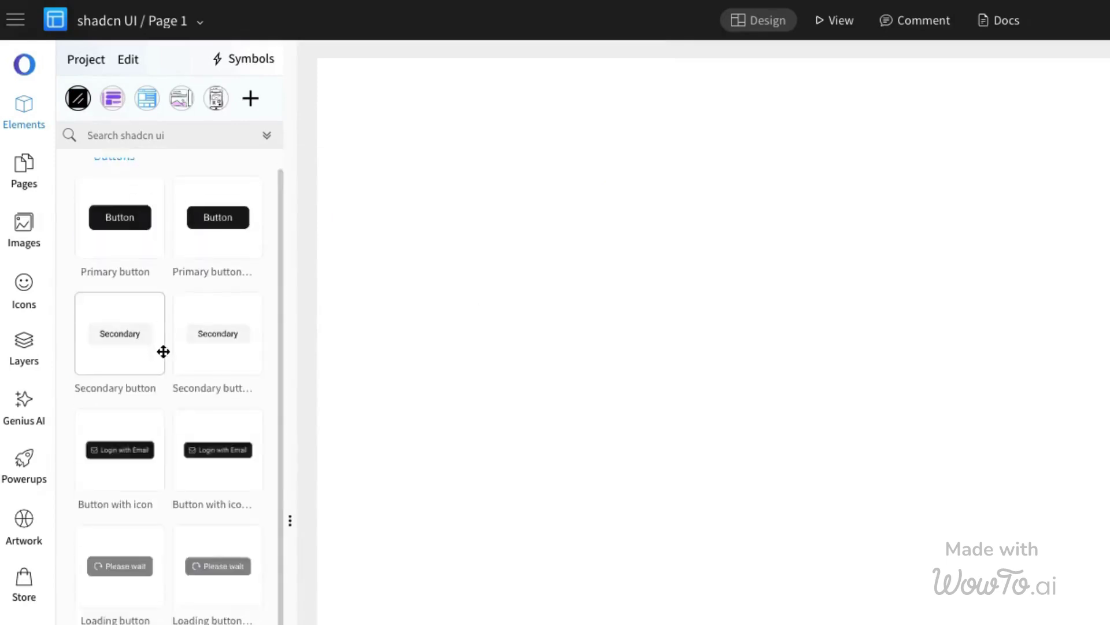
scroll(163, 351, "down", 5)
scroll(163, 409, "down", 1)
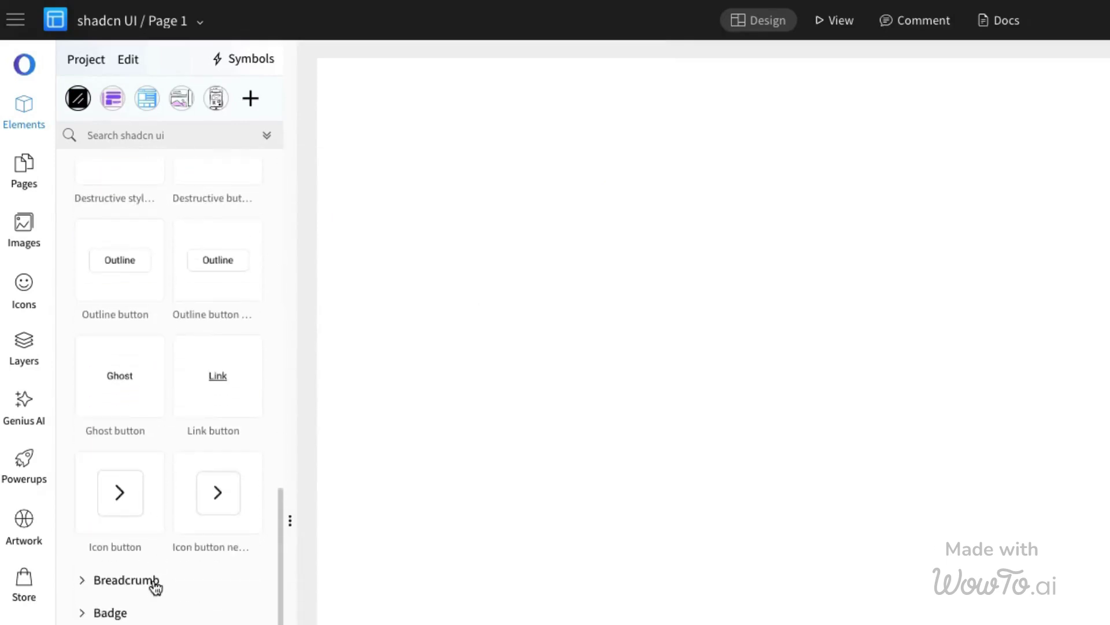
left_click(126, 579)
scroll(154, 584, "down", 5)
scroll(154, 585, "down", 2)
left_click(110, 612)
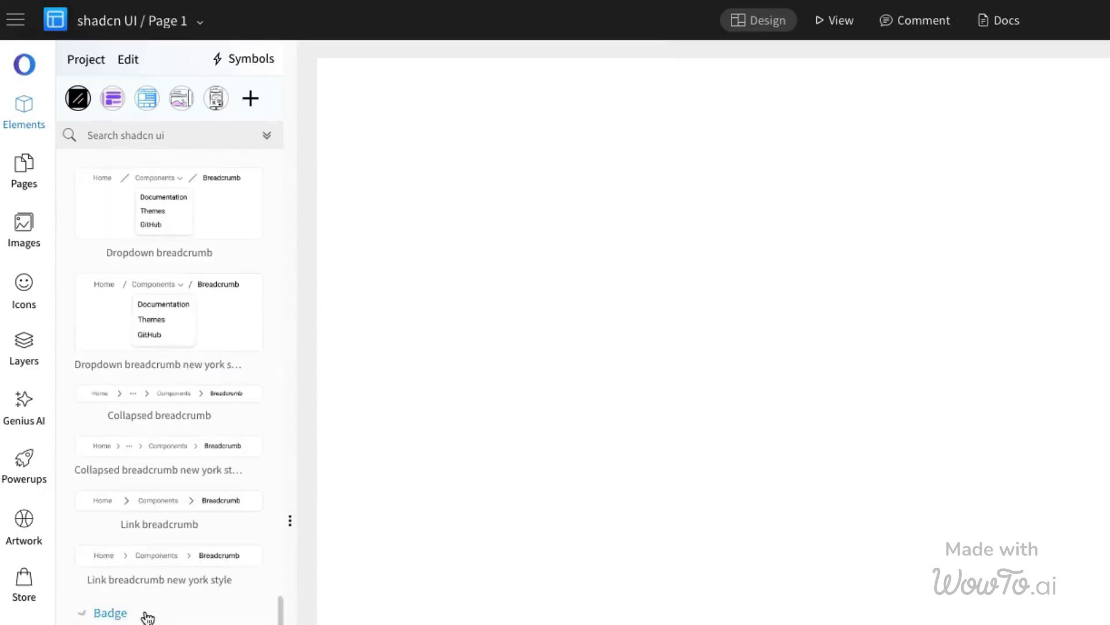
scroll(148, 563, "down", 5)
scroll(148, 564, "down", 3)
scroll(147, 564, "down", 5)
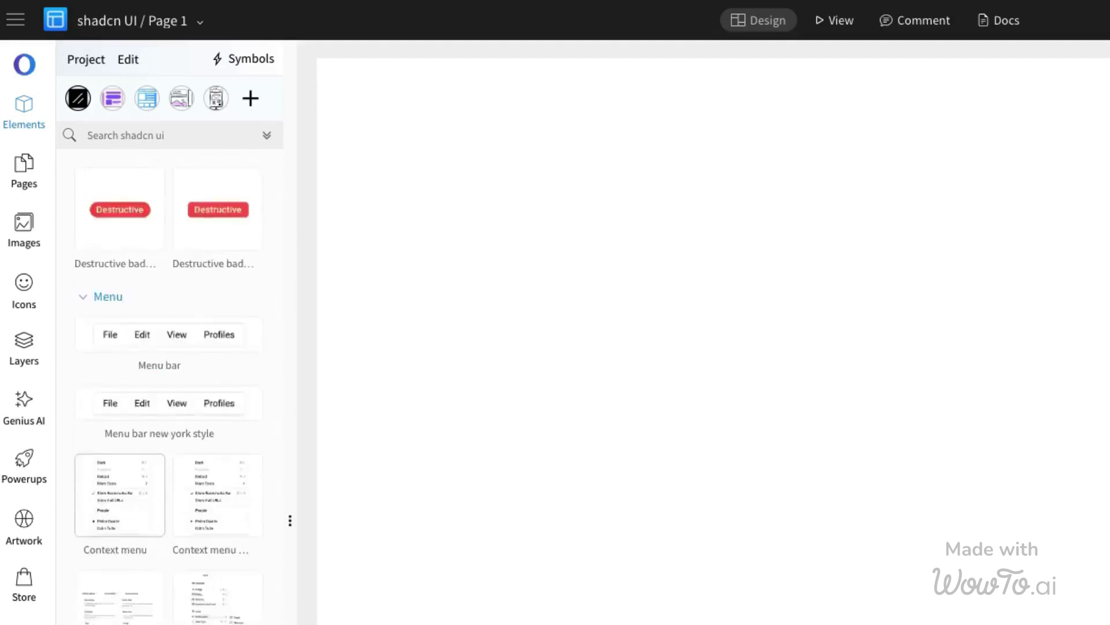
scroll(147, 564, "down", 5)
scroll(148, 564, "down", 5)
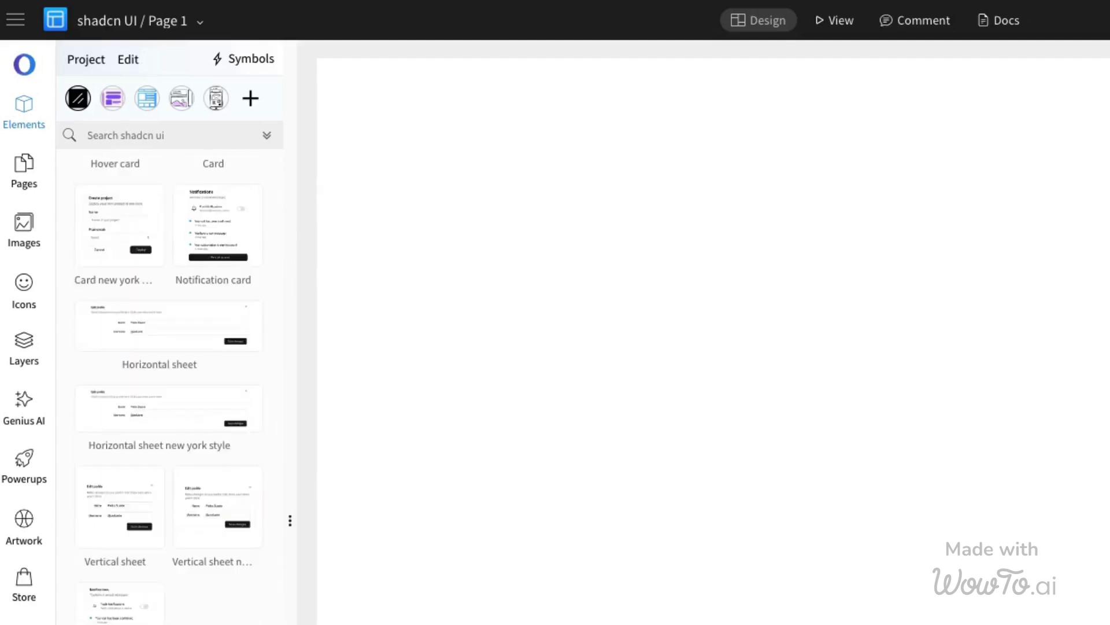
scroll(148, 564, "down", 3)
scroll(148, 564, "down", 5)
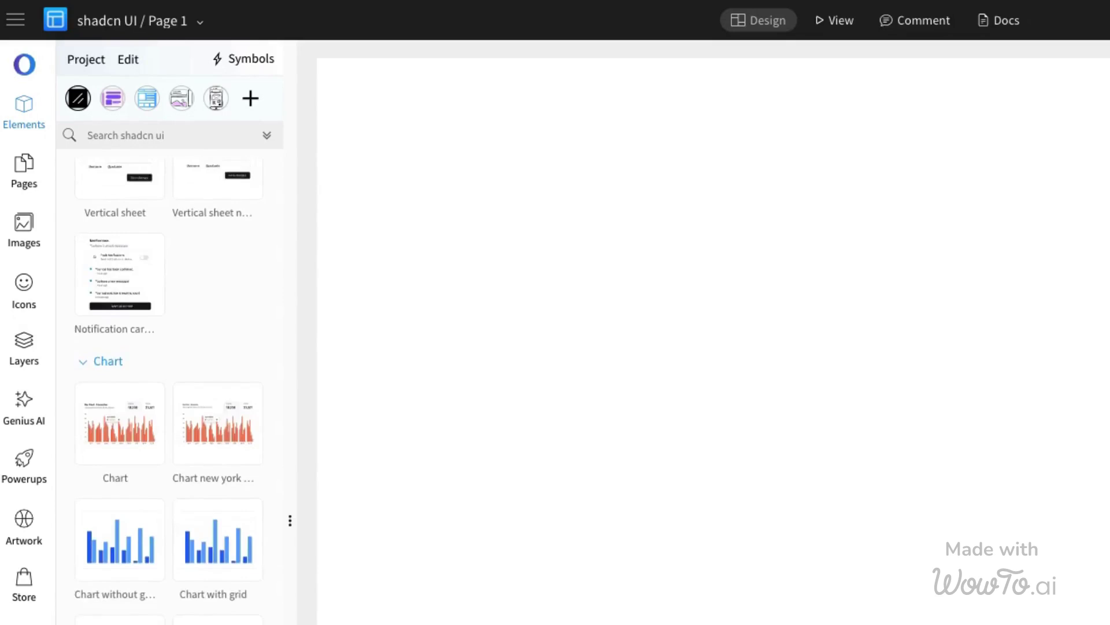
scroll(148, 564, "down", 5)
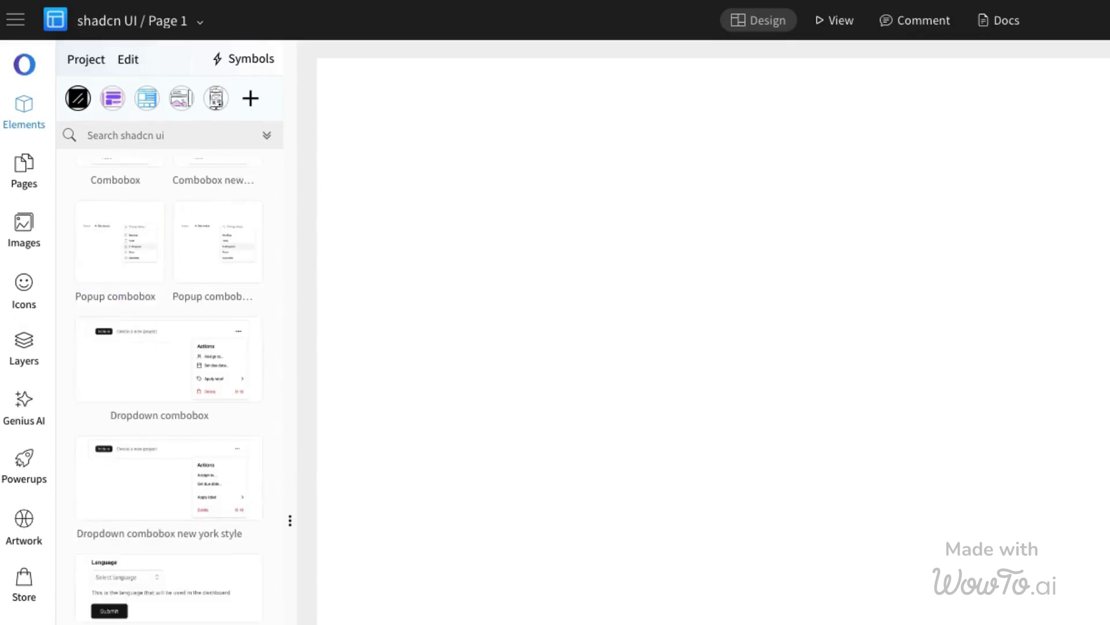
scroll(148, 564, "down", 4)
scroll(149, 564, "down", 4)
scroll(148, 564, "down", 4)
scroll(148, 564, "down", 4)
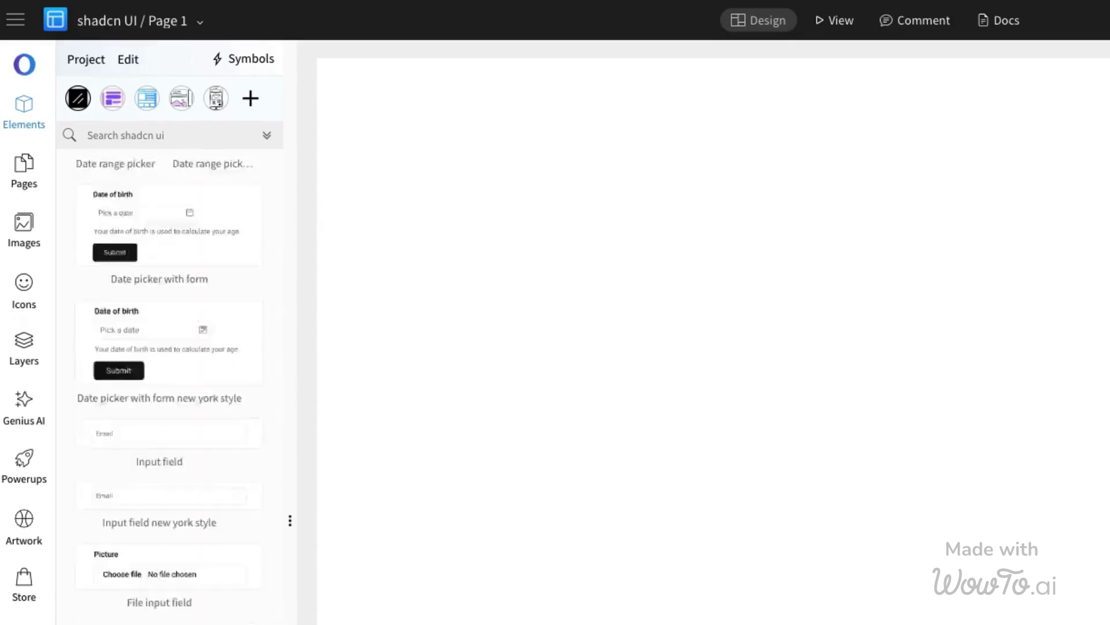
scroll(148, 564, "down", 4)
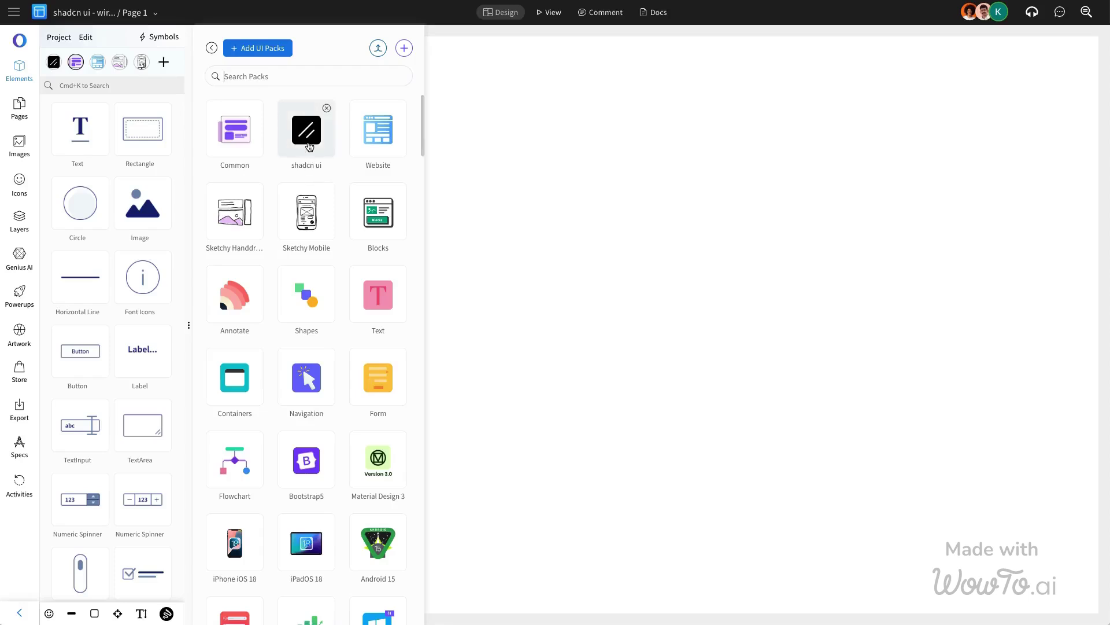
Step: Place a large shadcn ui rectangle frame with a light grey border
left_click(308, 146)
type("rec")
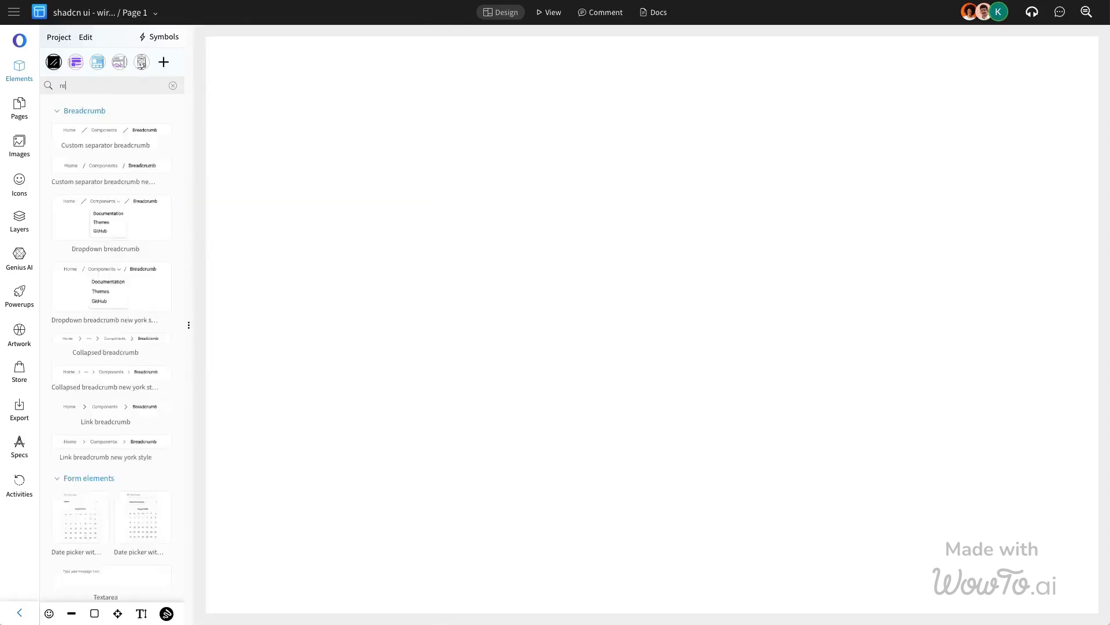
left_click_drag(78, 148, 394, 146)
left_click(647, 349)
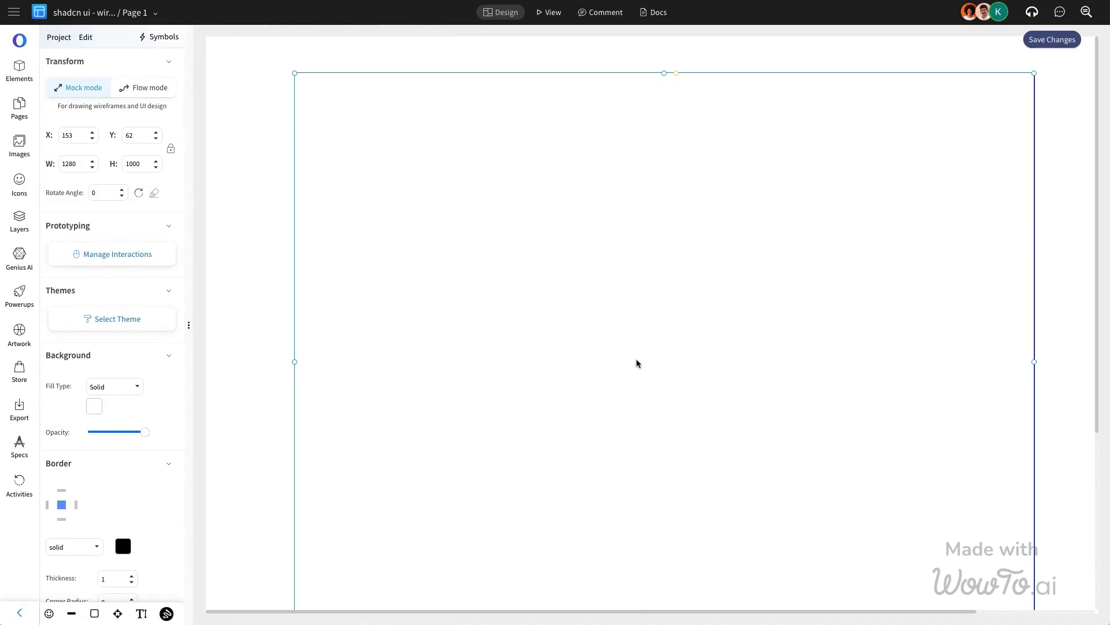
scroll(127, 520, "down", 3)
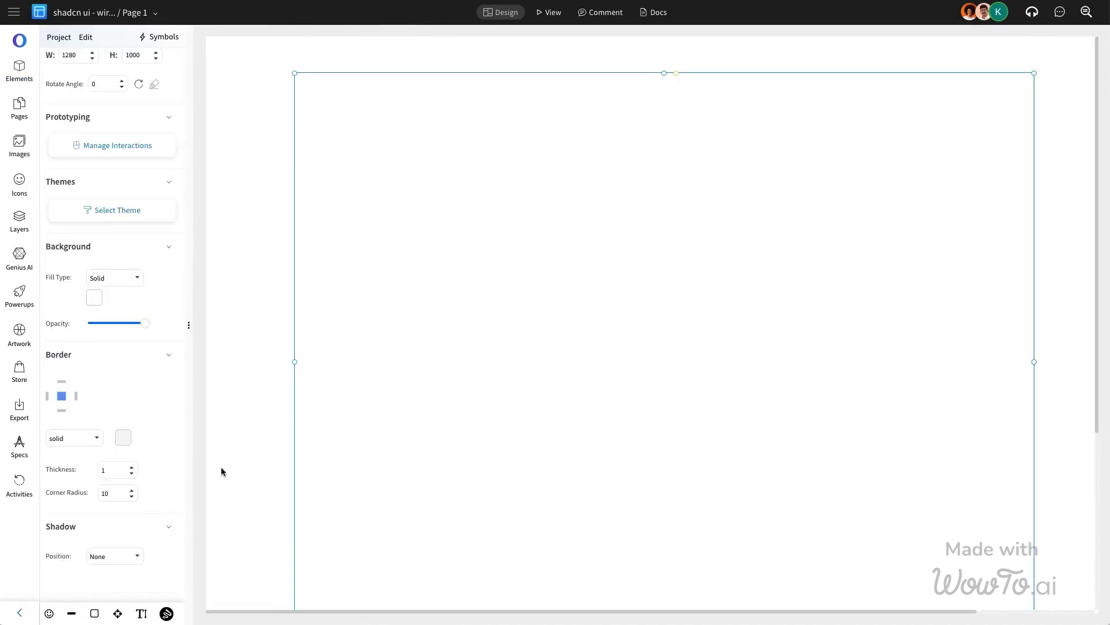
left_click(122, 438)
left_click(172, 521)
Step: Put the John Smith profile combobox at the frame's top left
left_click(434, 377)
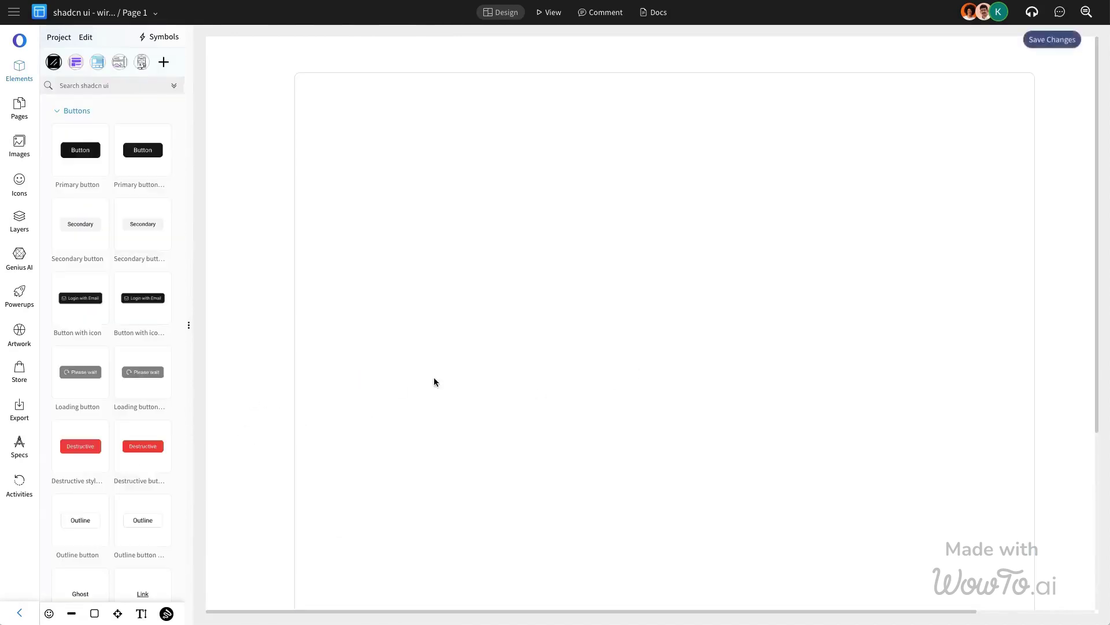
left_click(117, 85)
type("pro")
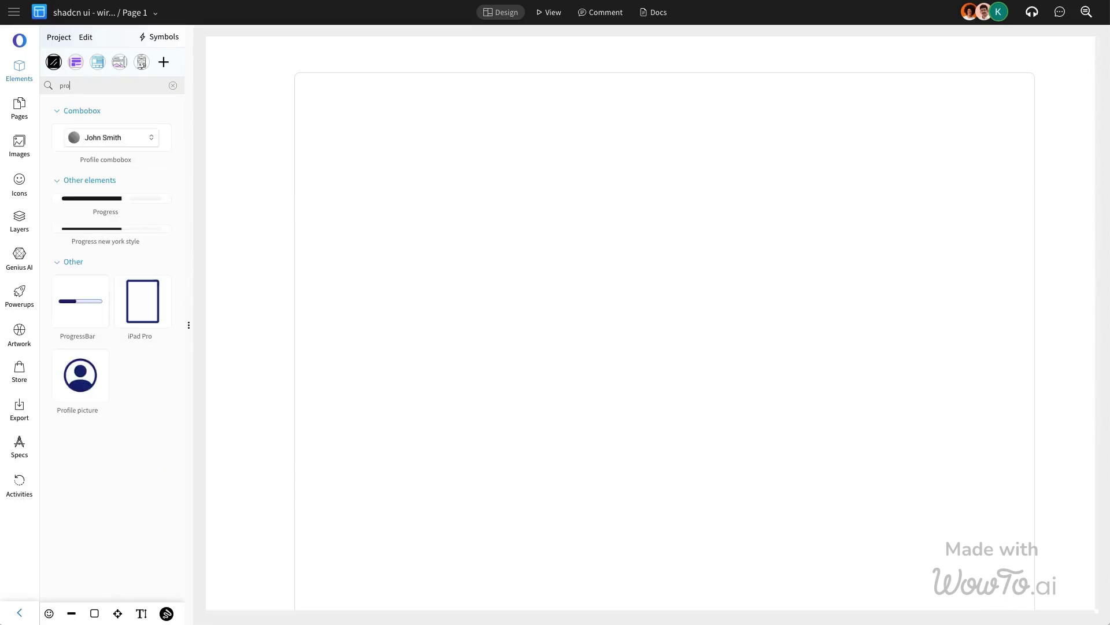
left_click_drag(105, 137, 407, 139)
left_click(113, 85)
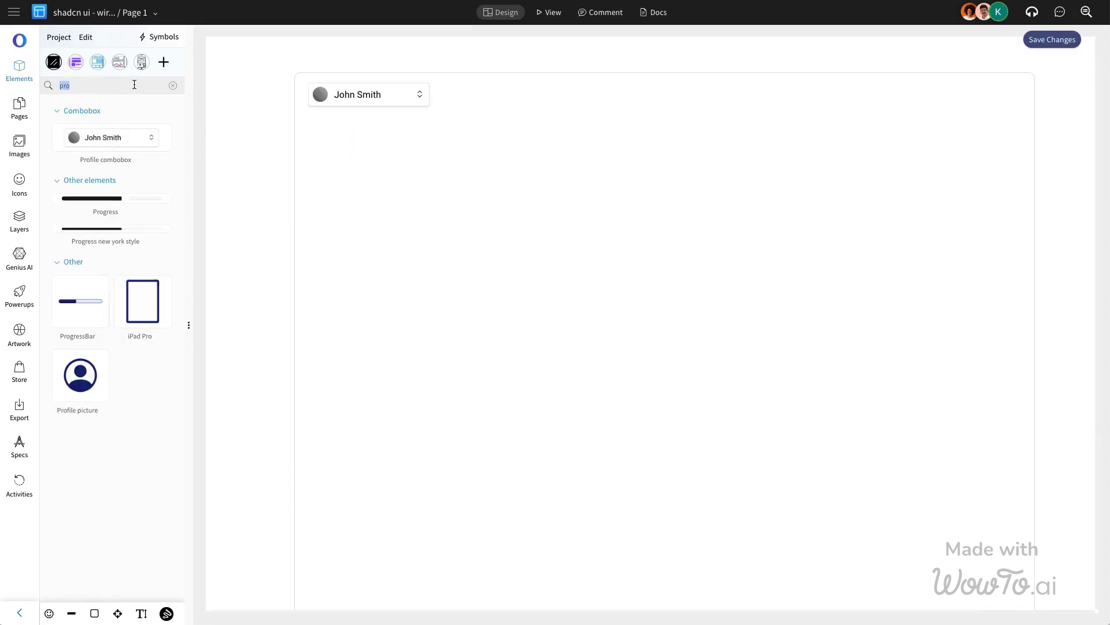
type("menu")
Step: Add a grey menu bar reading Overview, Customers, Products, Settings beside the combobox
left_click_drag(105, 134, 534, 97)
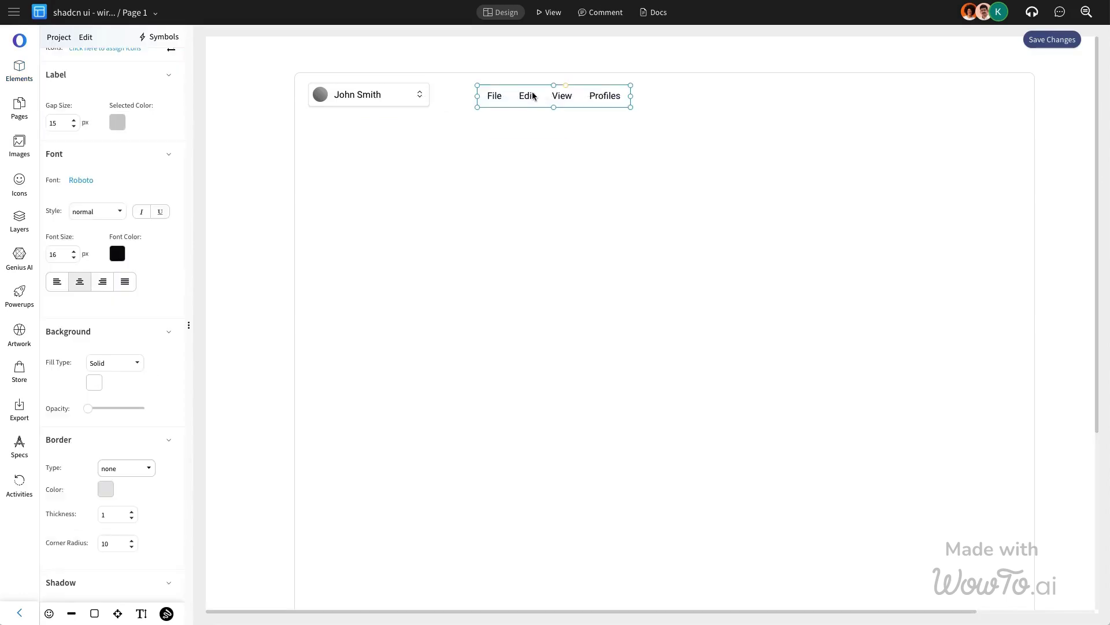
double_click(533, 95)
type("Overview,Cus")
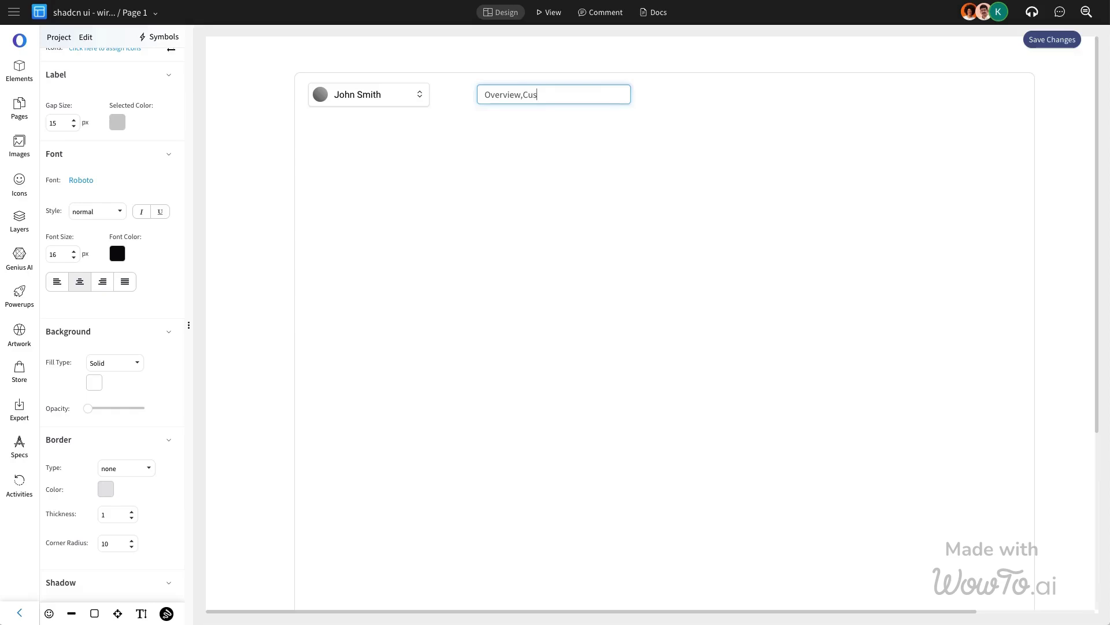
type("tomers,Products,Settings")
key("Return")
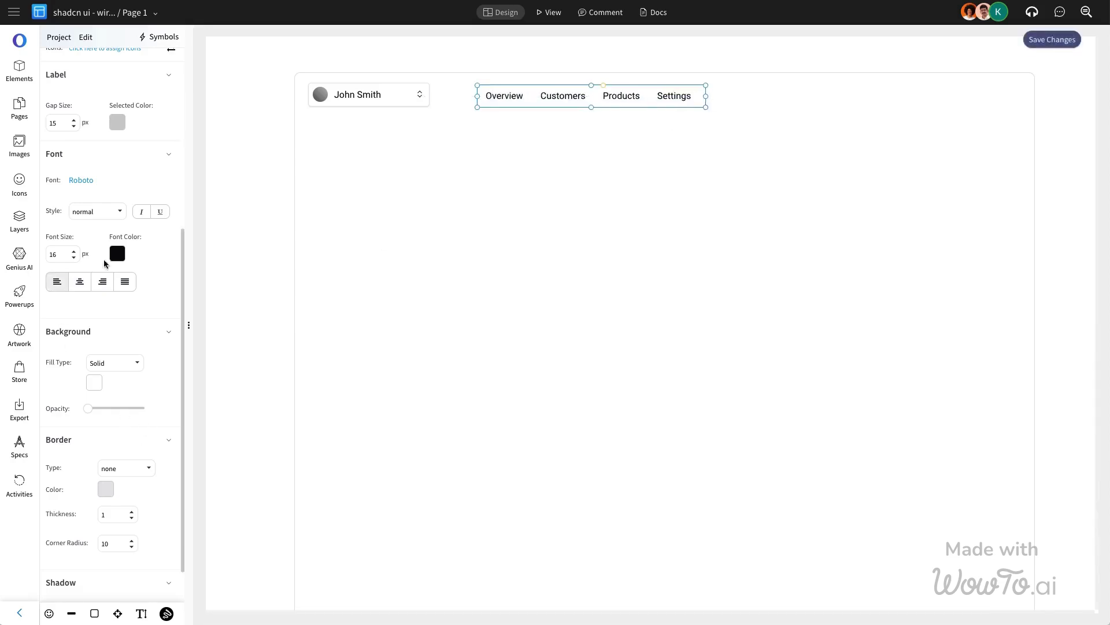
left_click(117, 254)
left_click(211, 338)
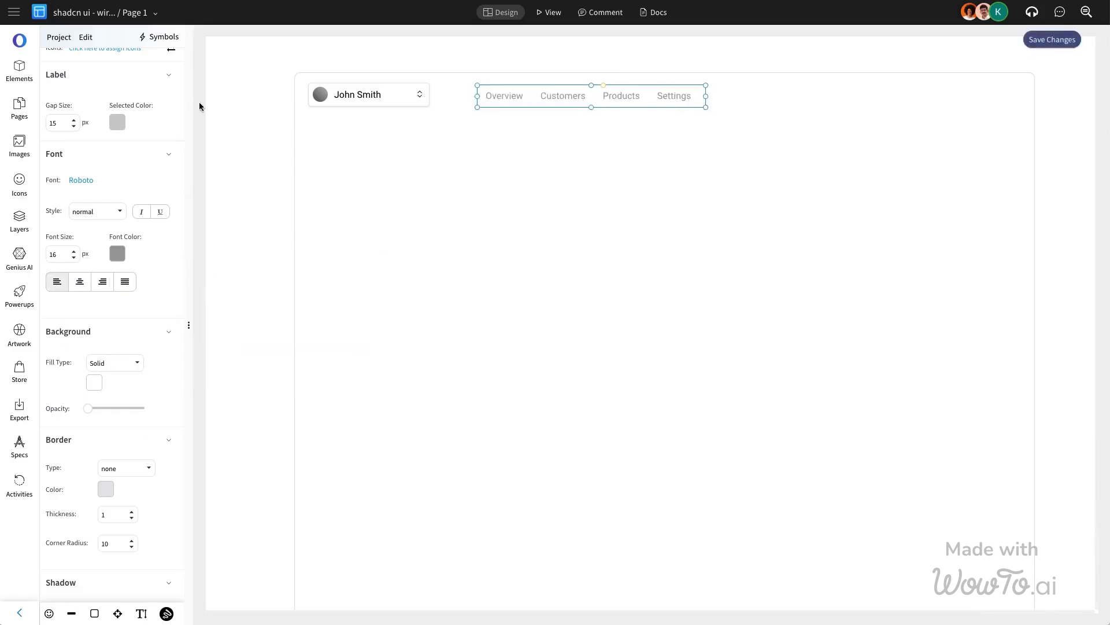
Step: Mark Overview with a * prefix and set the selected tab colour to black
double_click(533, 95)
left_click(483, 95)
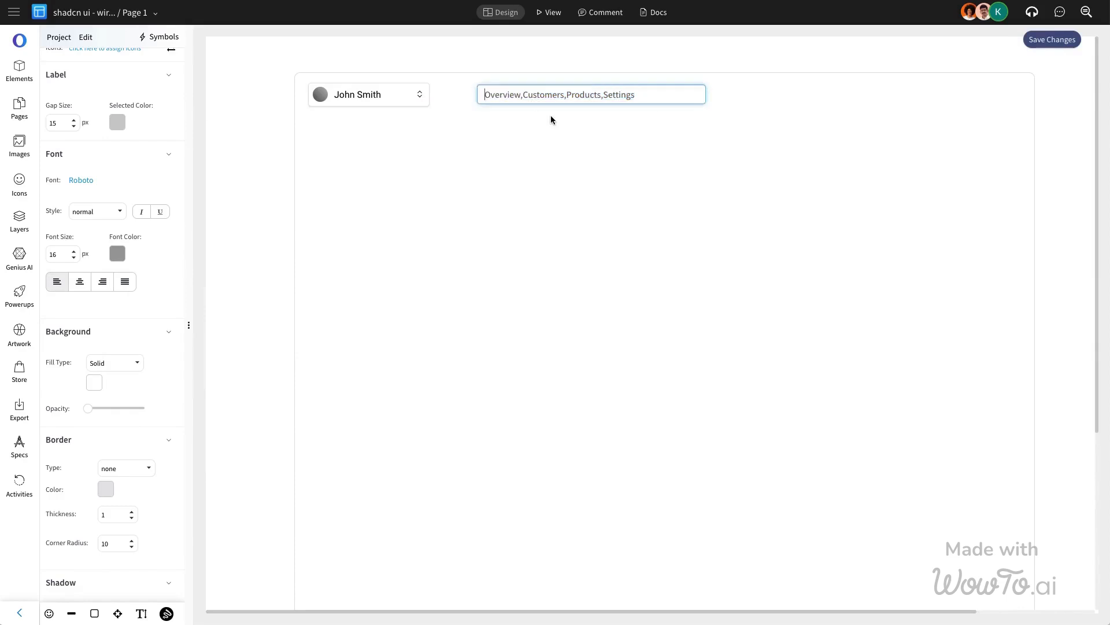
type("*")
left_click(563, 157)
left_click(525, 103)
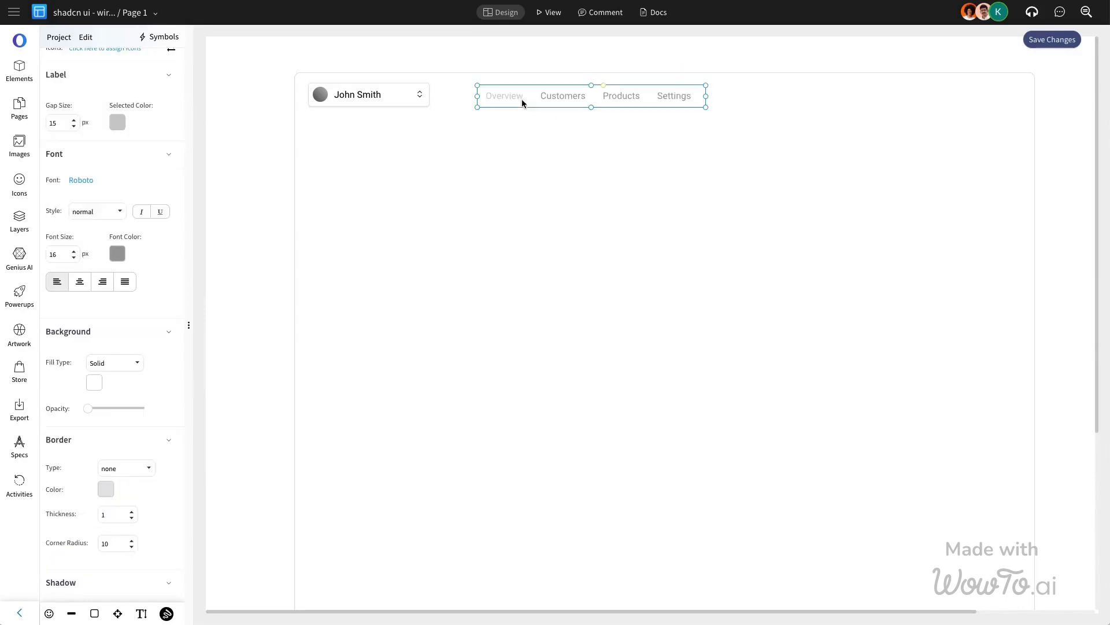
left_click(117, 122)
left_click(209, 227)
left_click(408, 169)
Step: Add a search box and a grayscale avatar at the header's right end
left_click(565, 95)
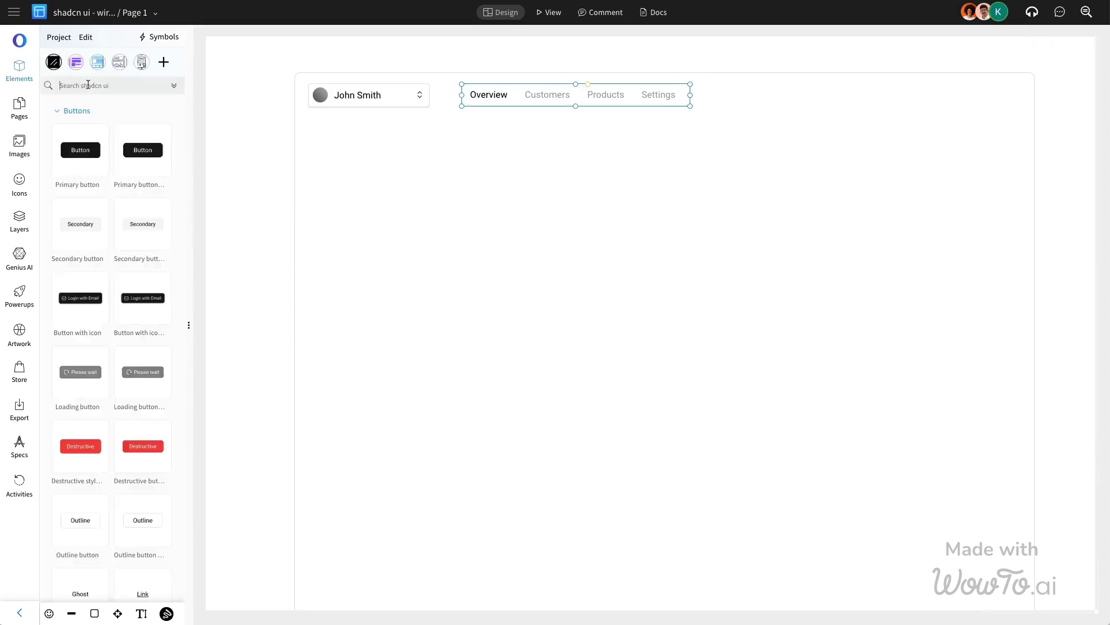
left_click(87, 84)
type("sear")
mouse_move(105, 135)
left_mouse_down()
mouse_move(761, 159)
mouse_move(903, 94)
left_mouse_up()
left_click(171, 88)
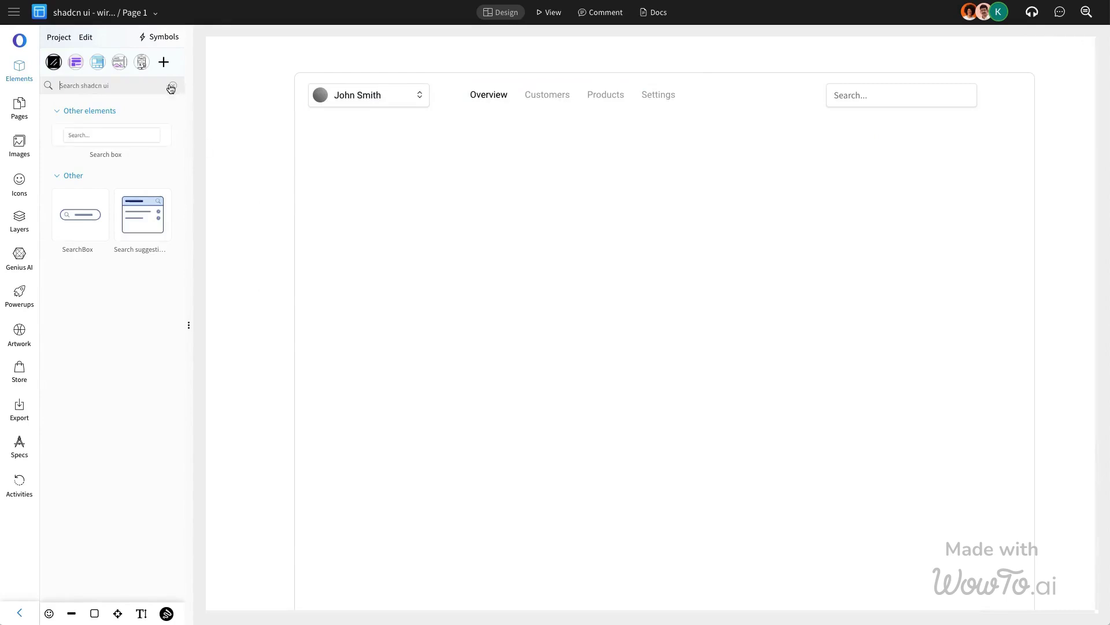
type("ava")
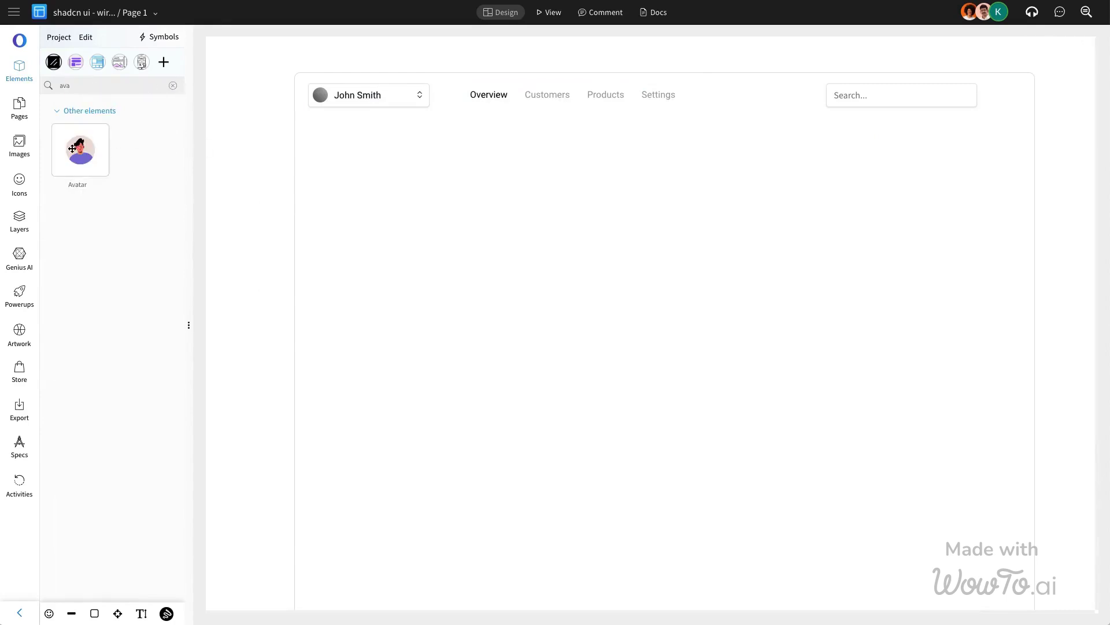
left_click_drag(73, 148, 1006, 94)
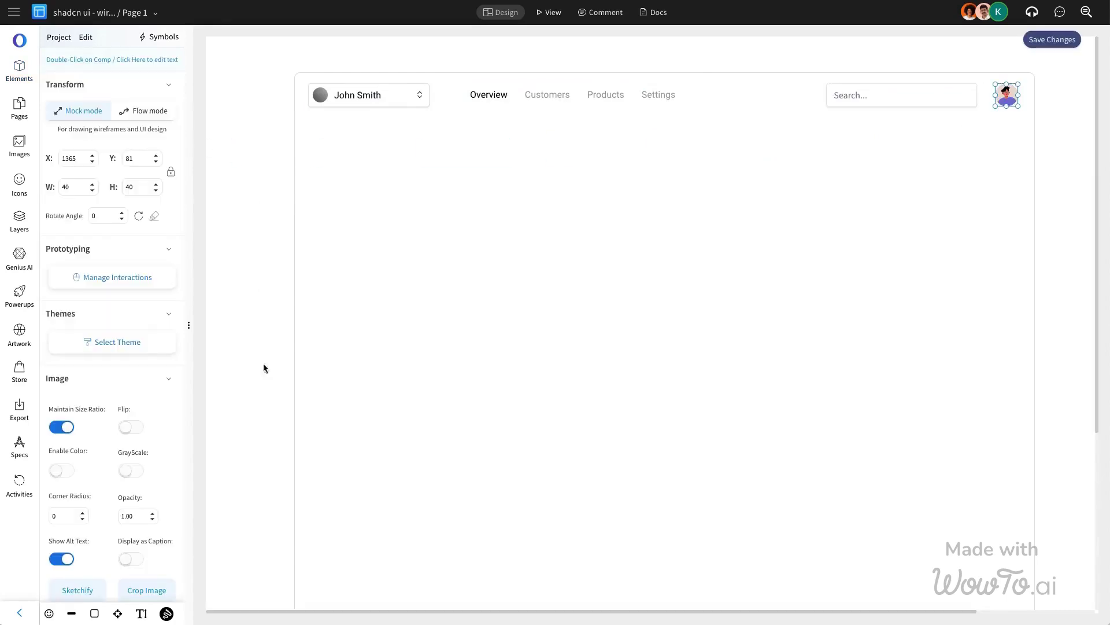
left_click(127, 470)
Step: Group the search box, tabs, avatar and John Smith dropdown into one header
left_click(955, 102, "shift")
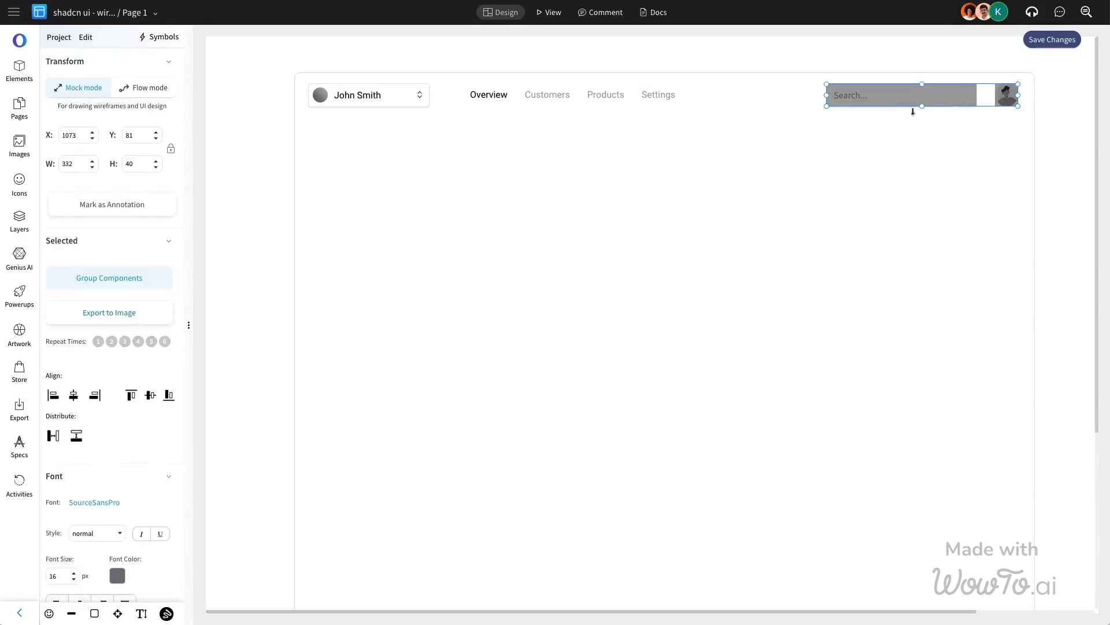
left_click(658, 94, "shift")
left_click(390, 86, "shift")
left_click(754, 94, "shift")
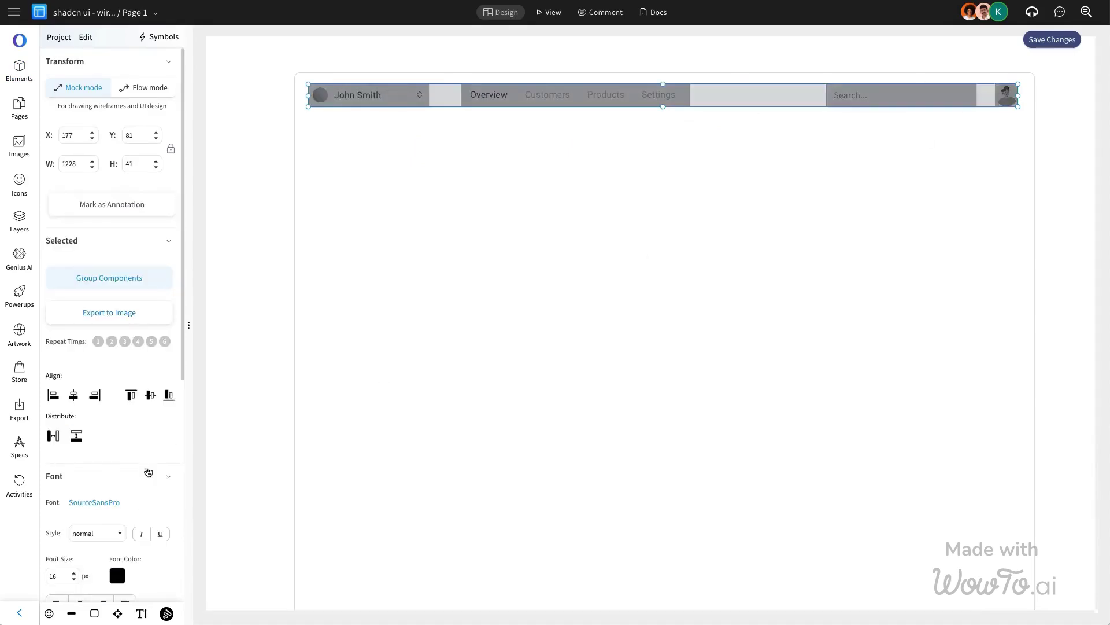
left_click(149, 394)
left_click(109, 278)
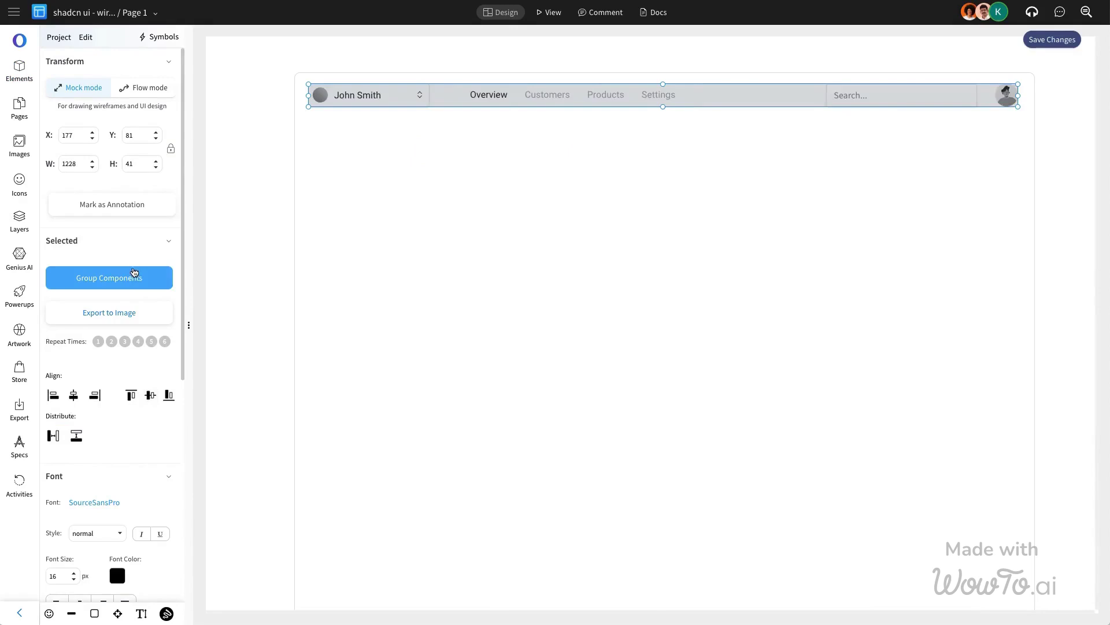
left_click(715, 256)
Step: Remove the large background rectangle from the page
key("Delete")
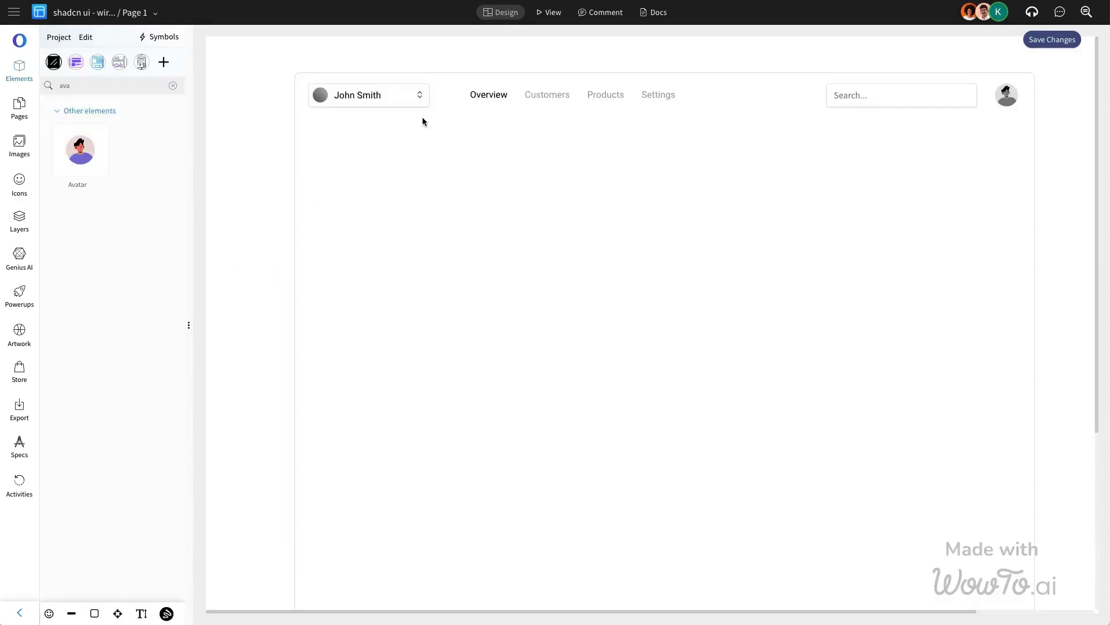
key("ctrl+z")
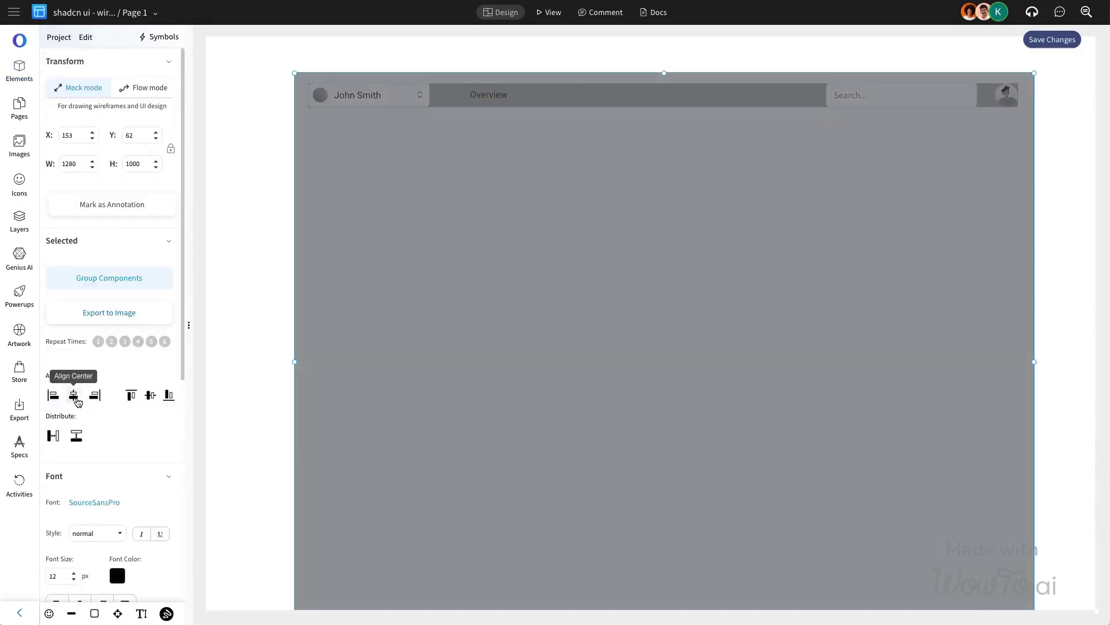
left_click(74, 397)
key("Delete")
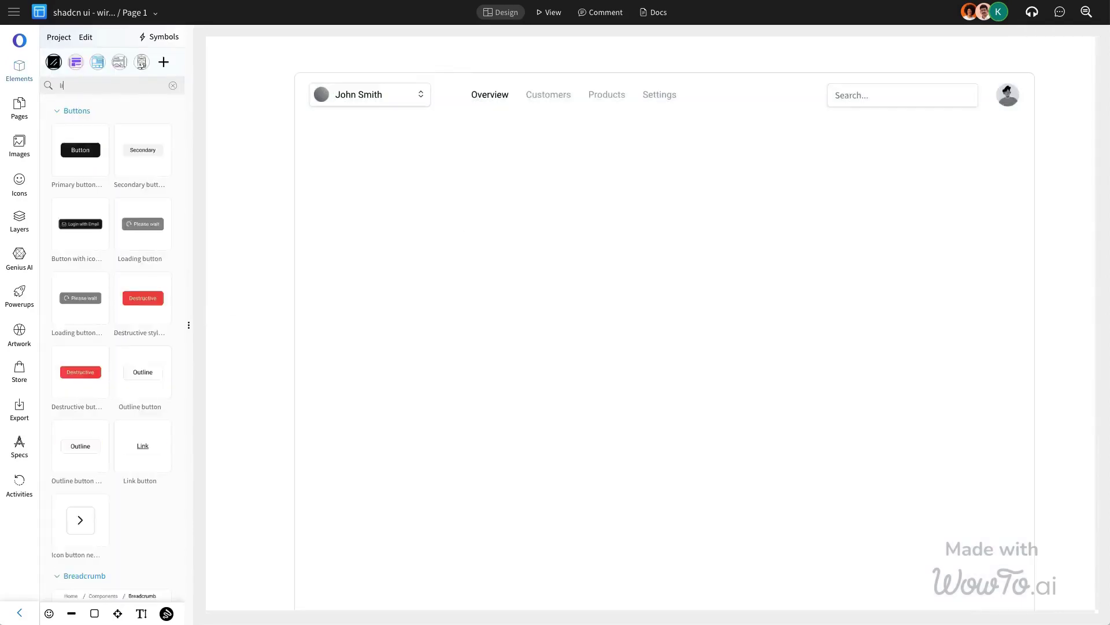
Step: Place a 1280-wide divider line just beneath the header row
left_click_drag(80, 434, 362, 119)
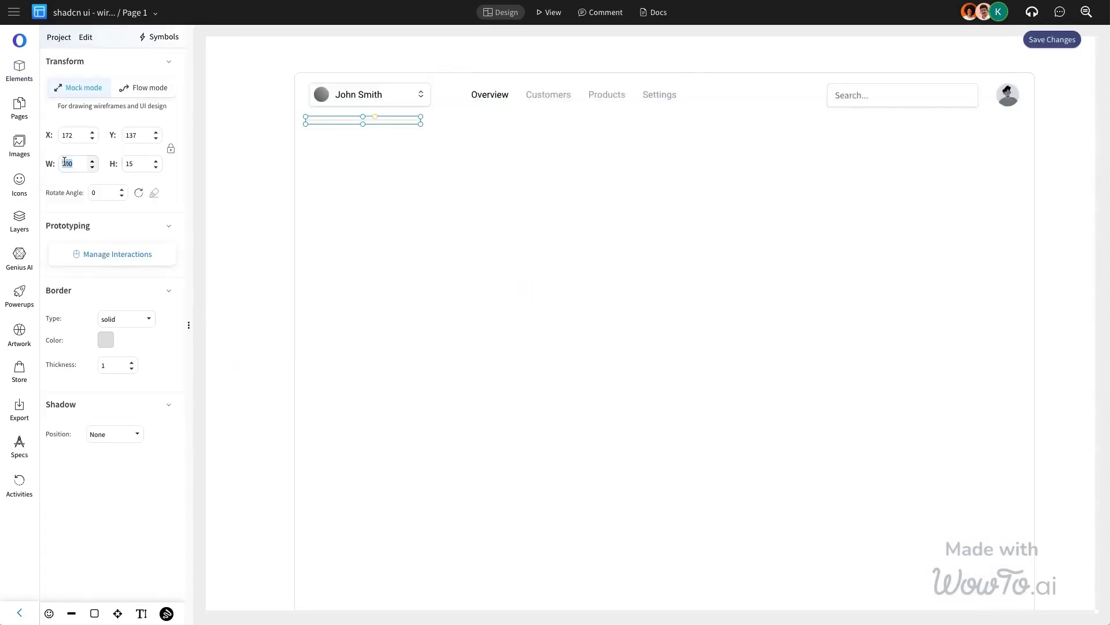
type("0")
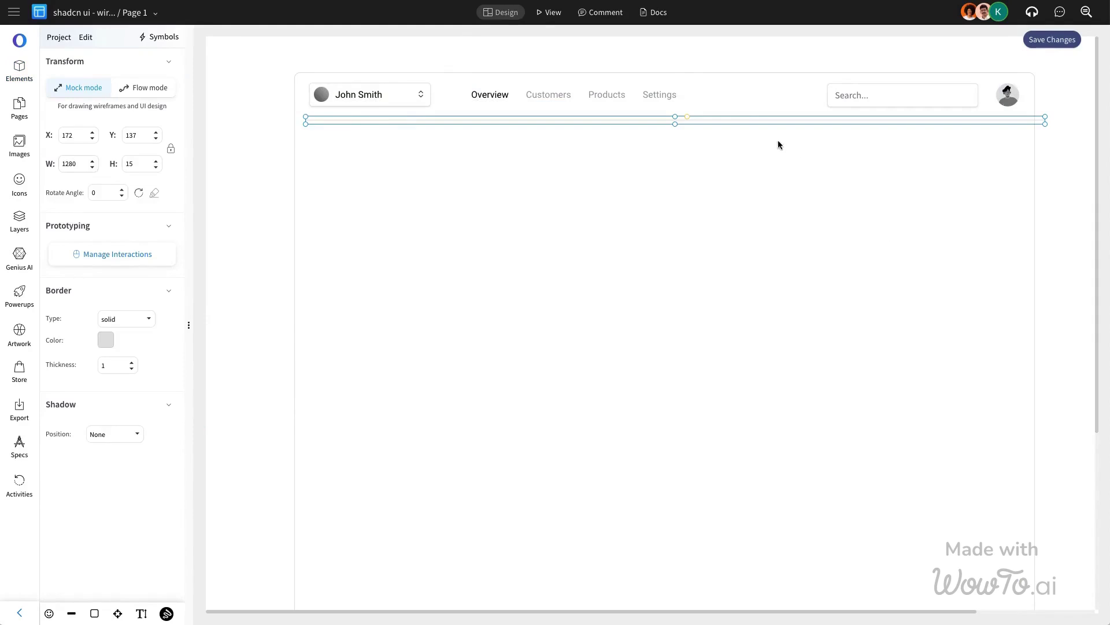
left_click(744, 122)
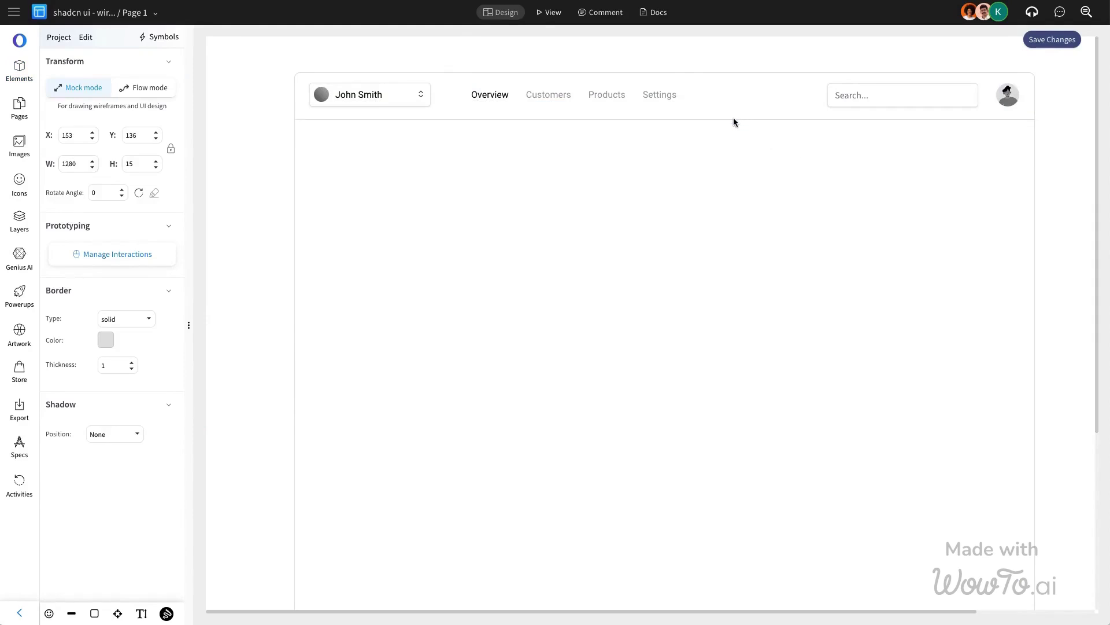
left_click(732, 116)
key("Up")
key("Up")
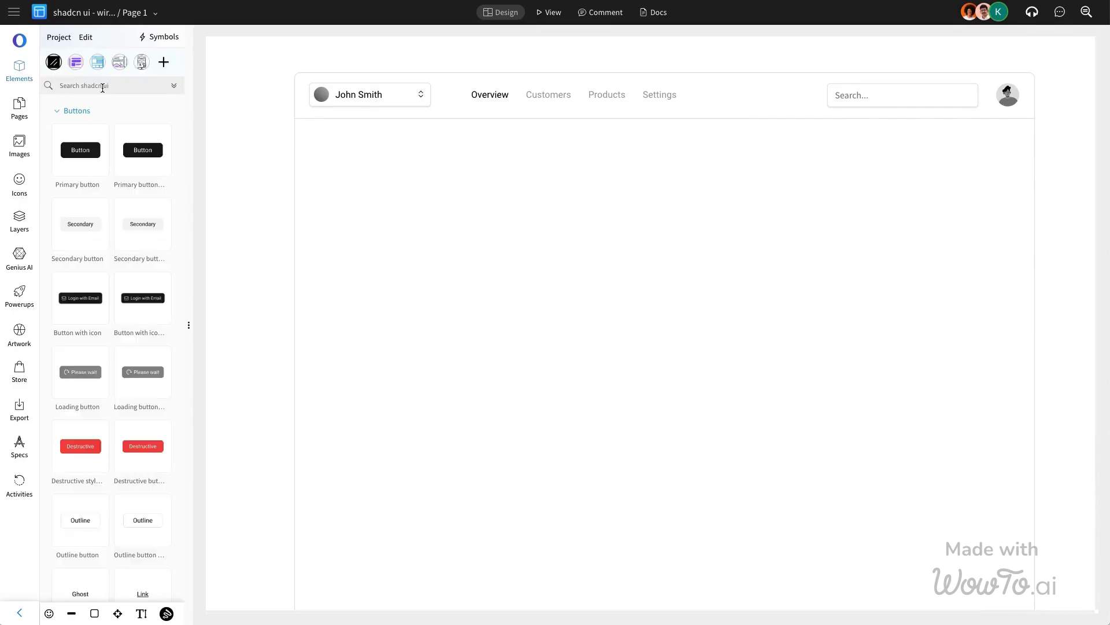
Step: Add a Dashboard text element below the header in Roboto
left_click(103, 86)
type("te")
type("x")
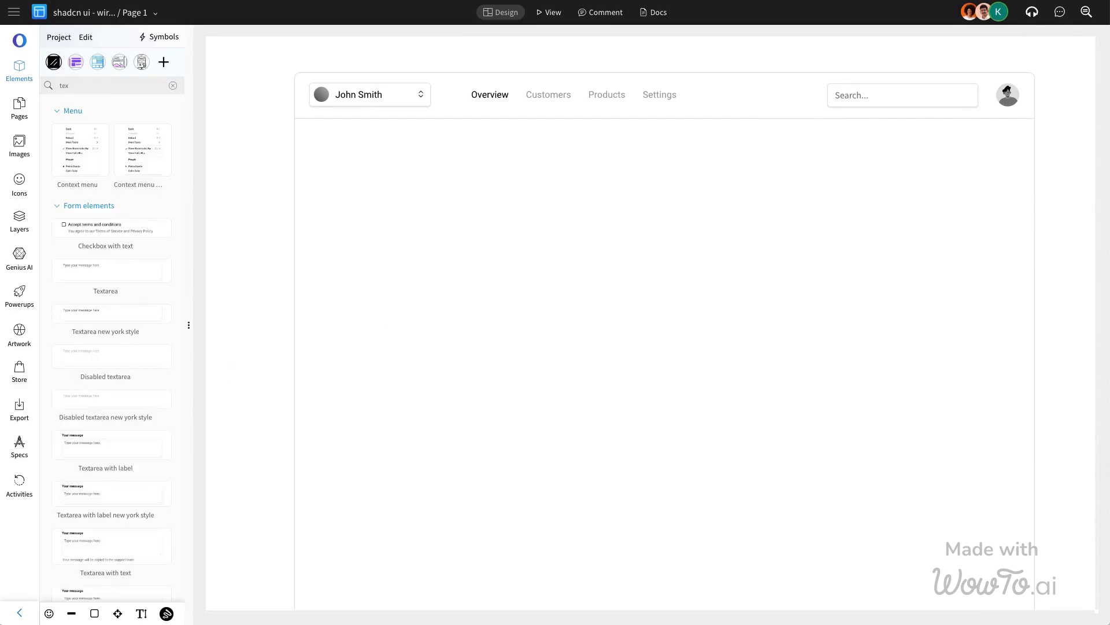
type("t")
scroll(96, 331, "down", 8)
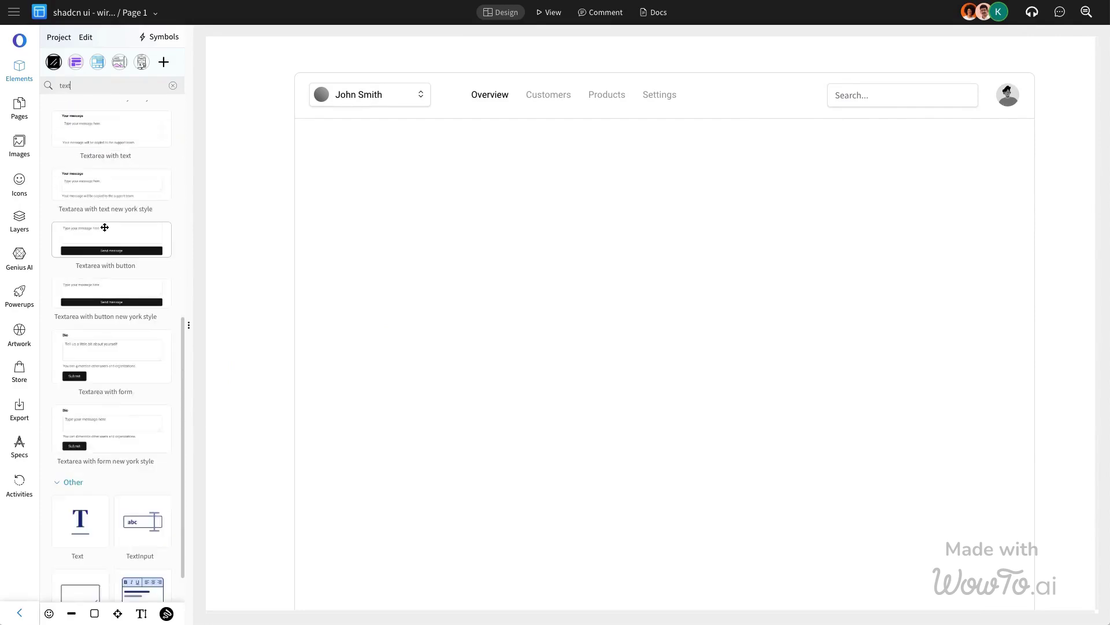
left_click_drag(81, 475, 373, 160)
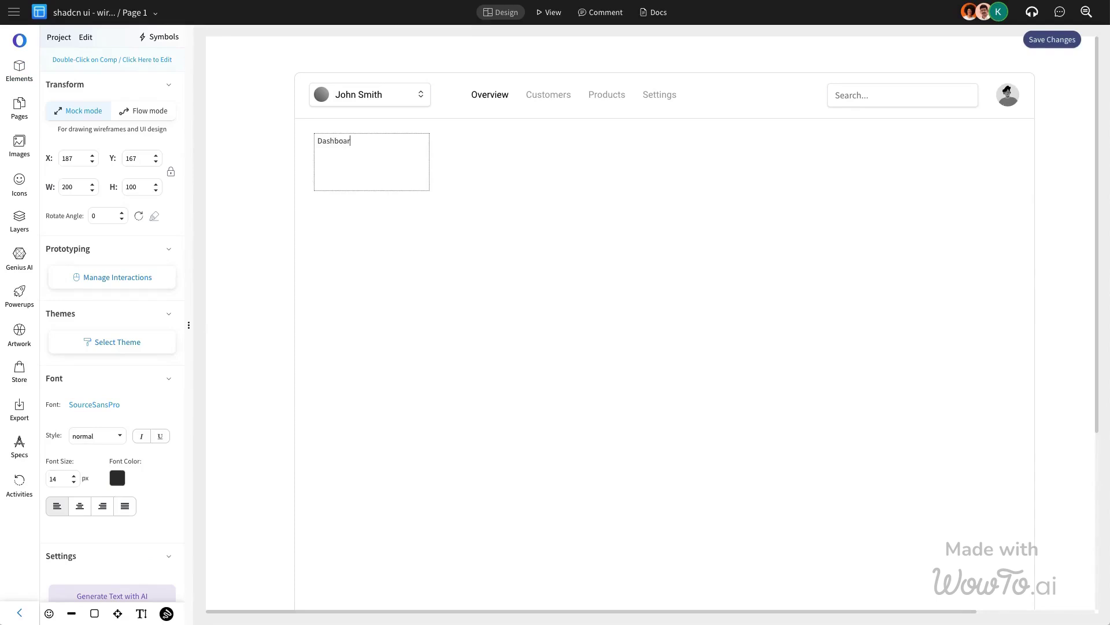
left_click(94, 404)
left_click(333, 74)
left_click(73, 475)
left_click(74, 476)
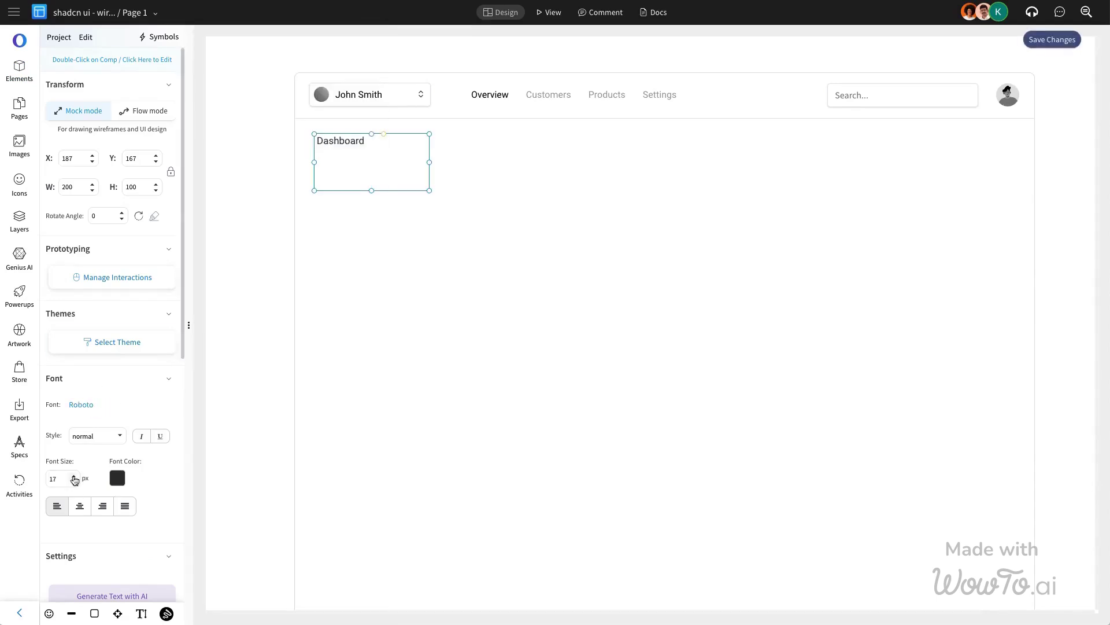
left_click(73, 482)
left_click(95, 436)
Step: Make the Dashboard title black at 24 px and shrink its box to fit
left_click(87, 473)
left_click(116, 478)
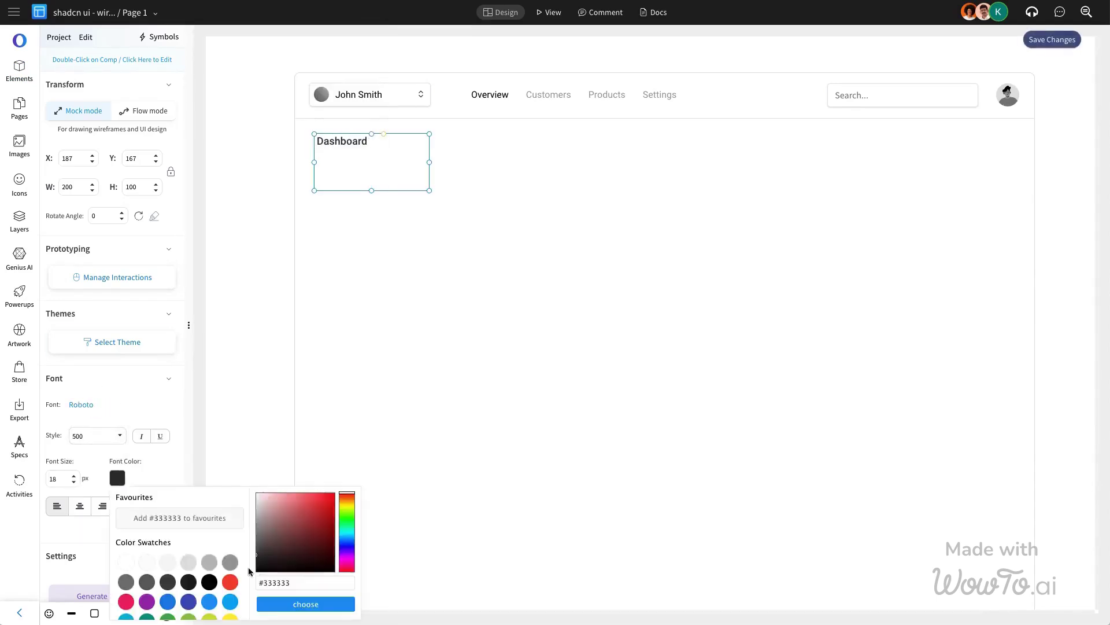
left_click(93, 495)
left_click(74, 476)
left_click(96, 435)
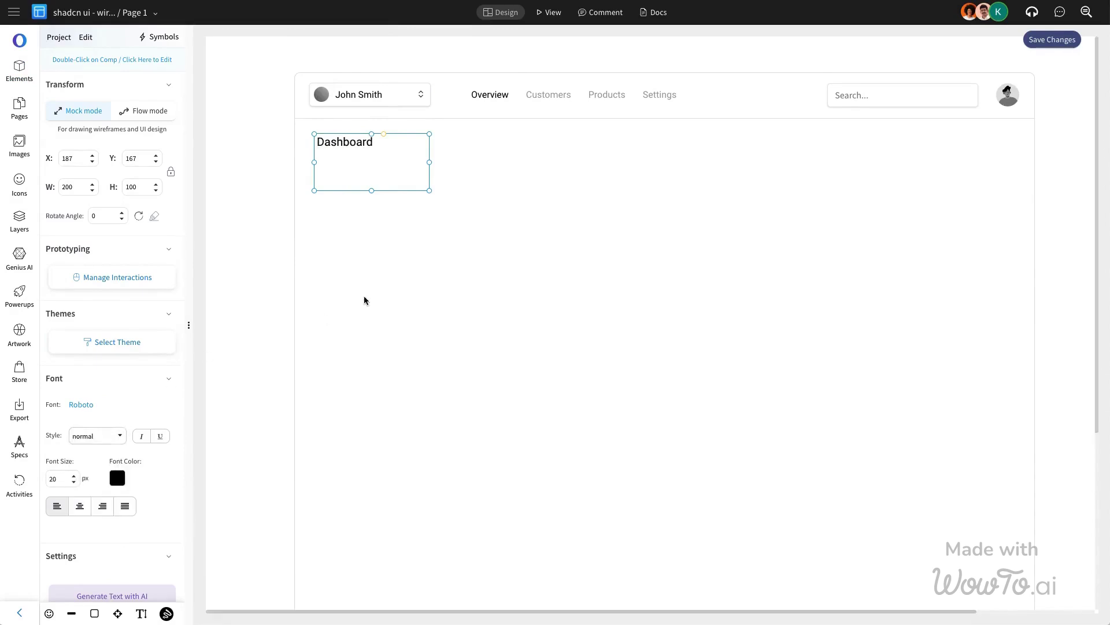
left_click(74, 475)
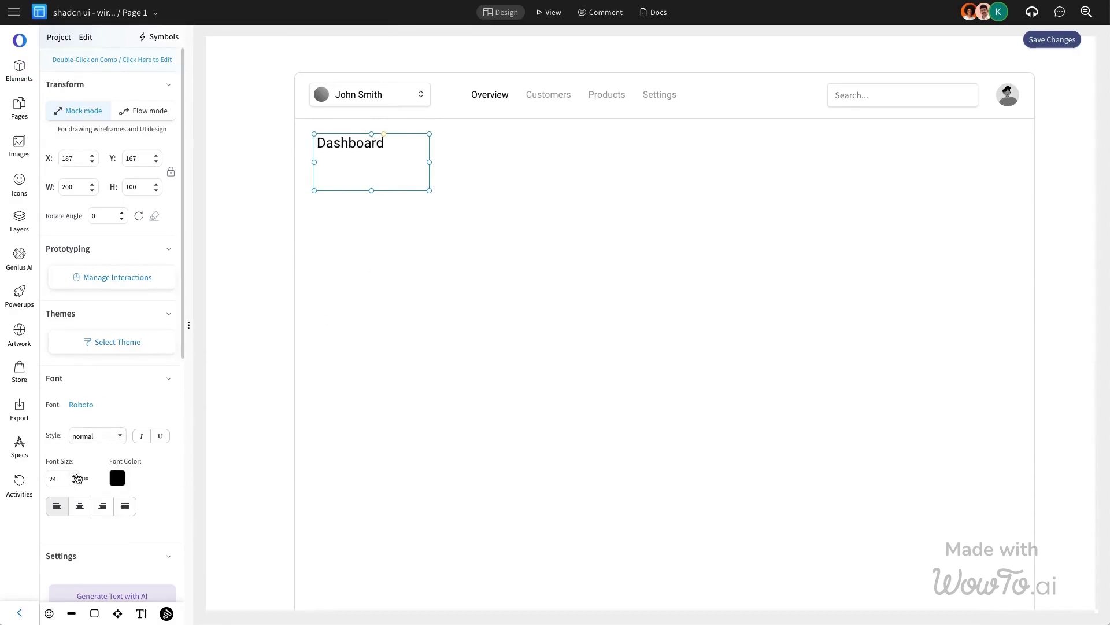
left_click(74, 476)
left_click_drag(361, 146, 358, 144)
left_click_drag(363, 189, 368, 155)
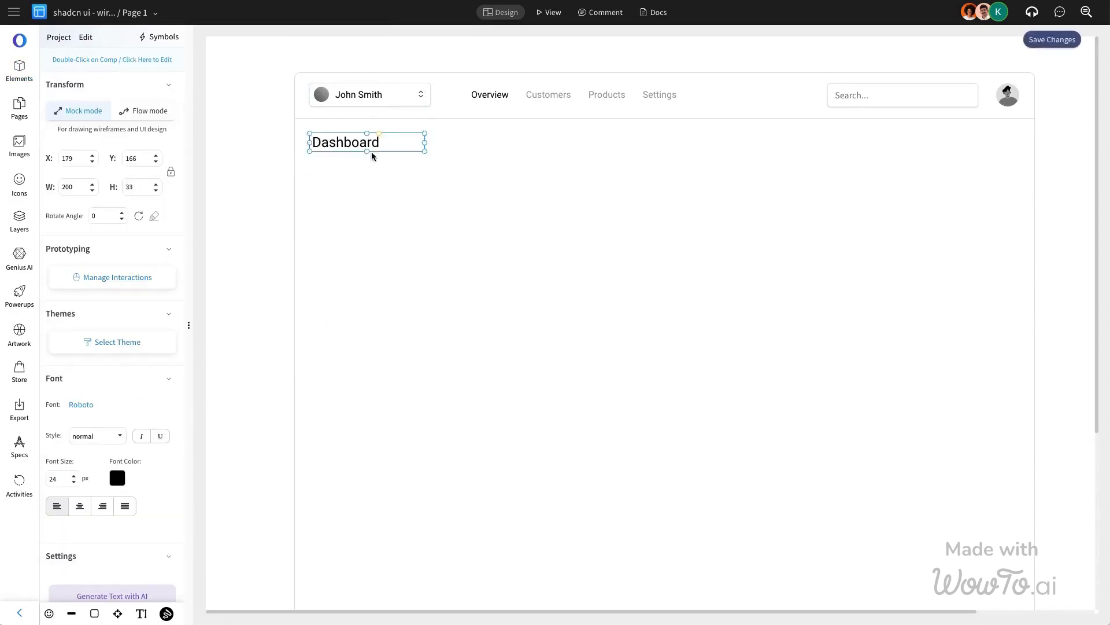
left_click(393, 154)
Step: Place a collapsed date picker right of the title and change the start date to Nov 10, 2024
left_click(104, 85)
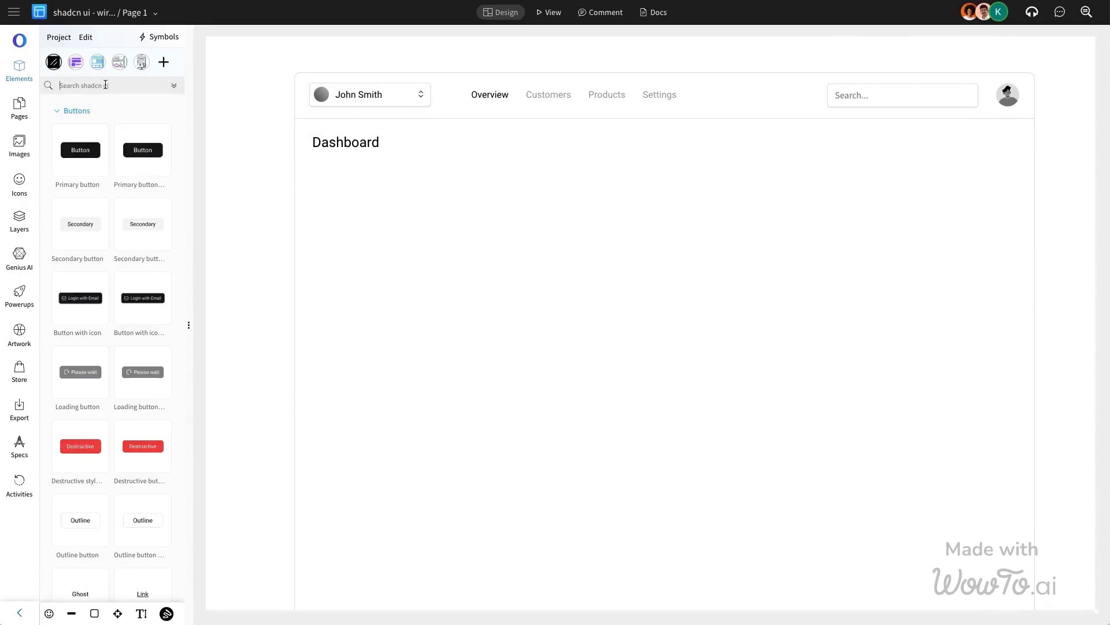
type("dat")
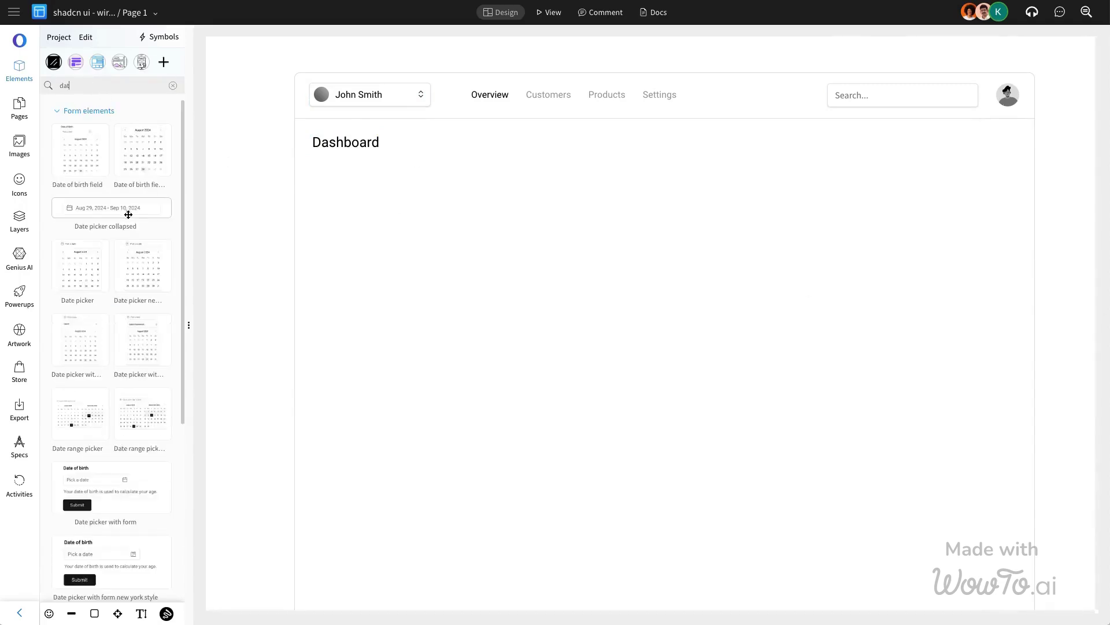
left_click_drag(106, 207, 898, 192)
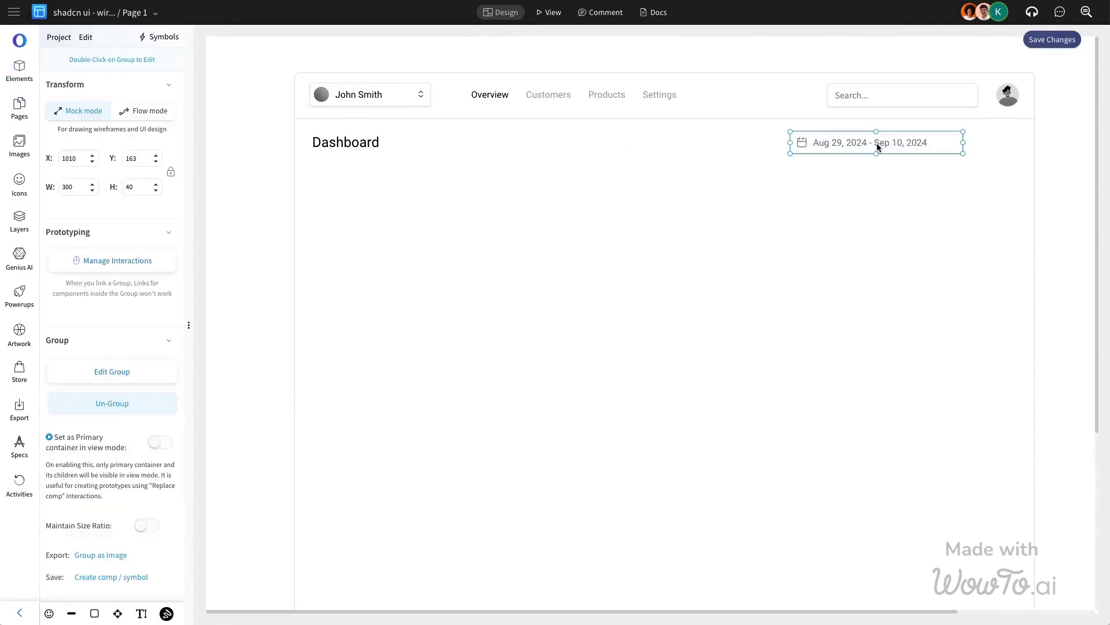
double_click(862, 147)
double_click(822, 141)
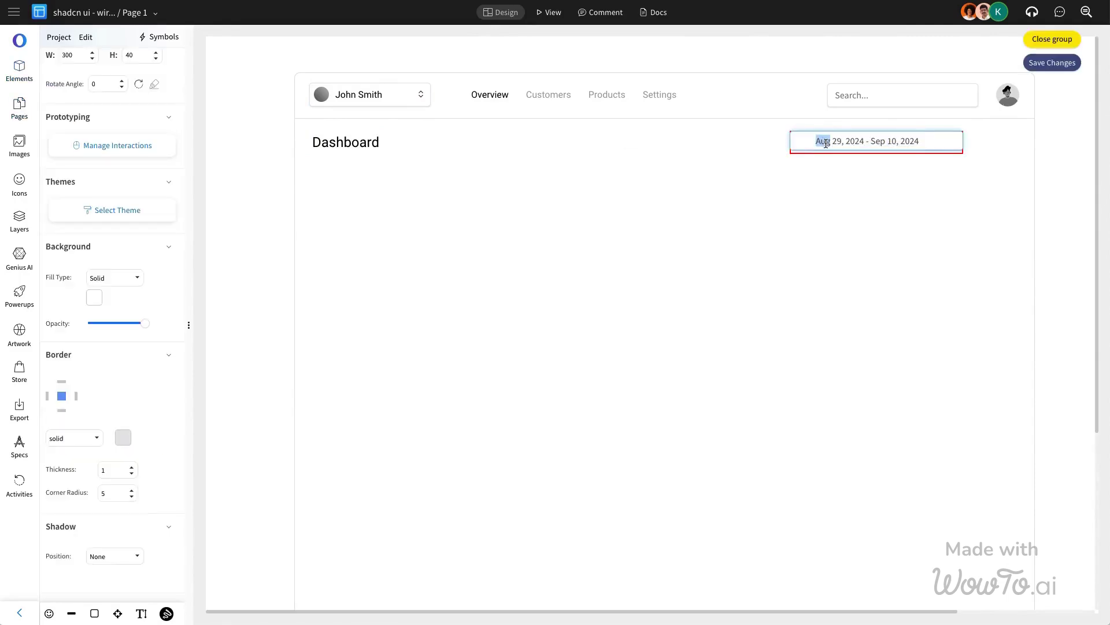
type("Nov")
key("Right")
key("Delete")
key("Delete")
type("10")
Step: Change the end date to Dec 8, 2024 and exit the group
double_click(868, 141)
type("Dec")
double_click(891, 141)
type("8")
key("Escape")
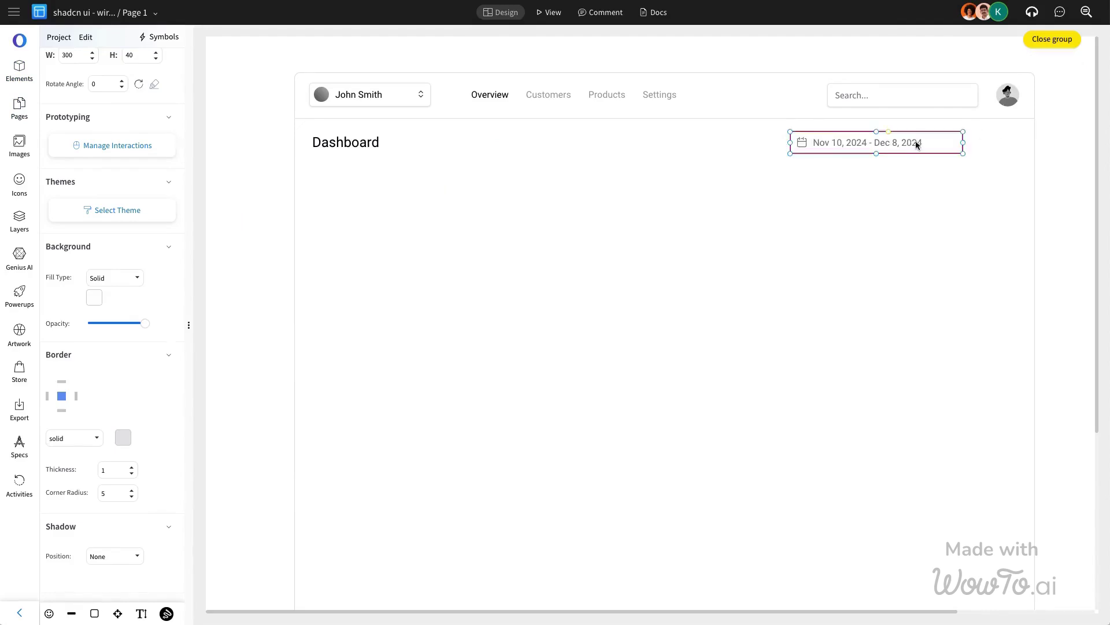
key("Escape")
key("Escape")
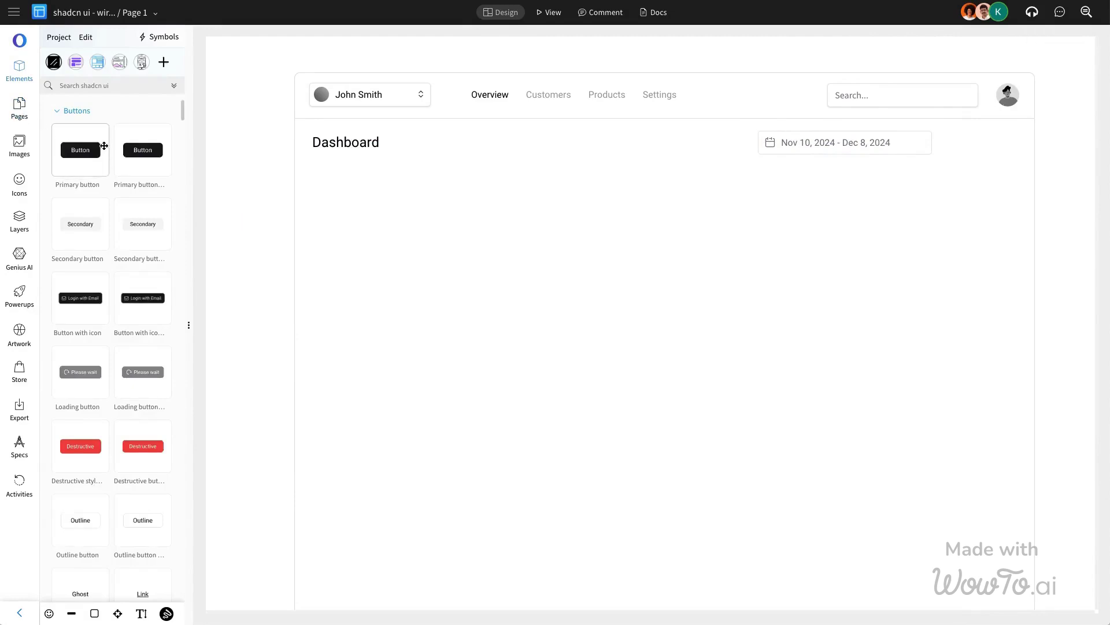
Step: Add a widened Download button after the date picker
left_click_drag(105, 148, 854, 159)
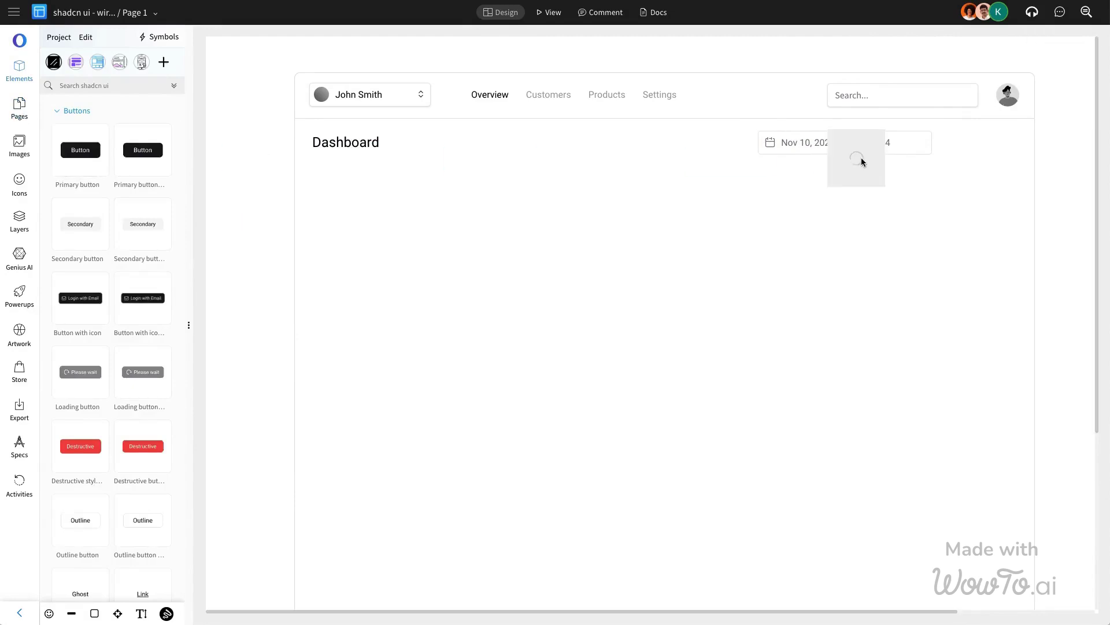
double_click(871, 168)
type("DOw")
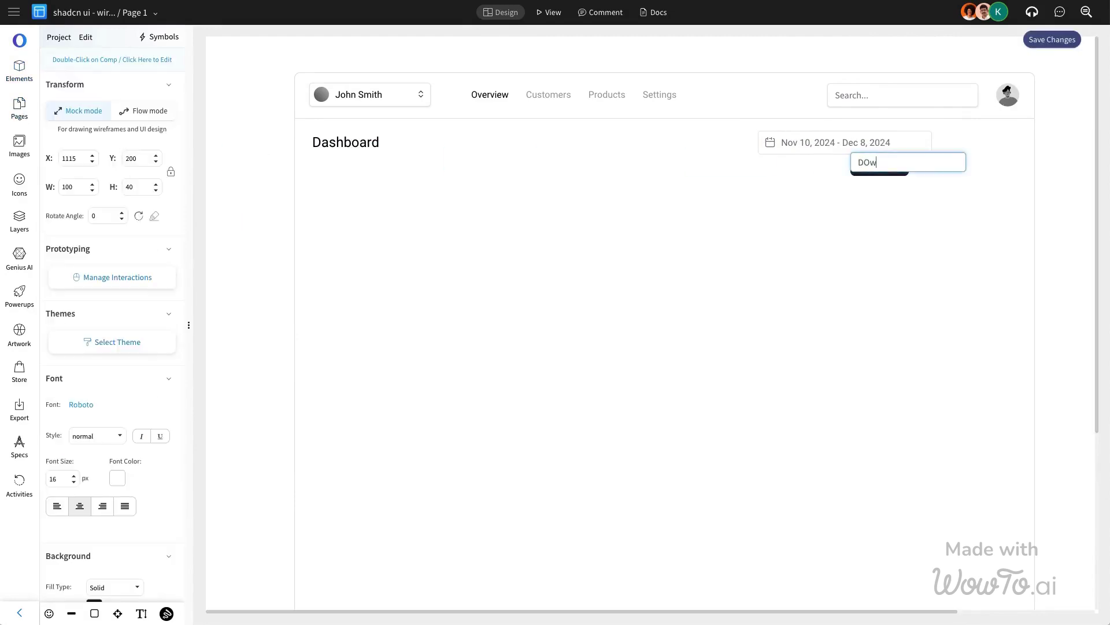
key("Return")
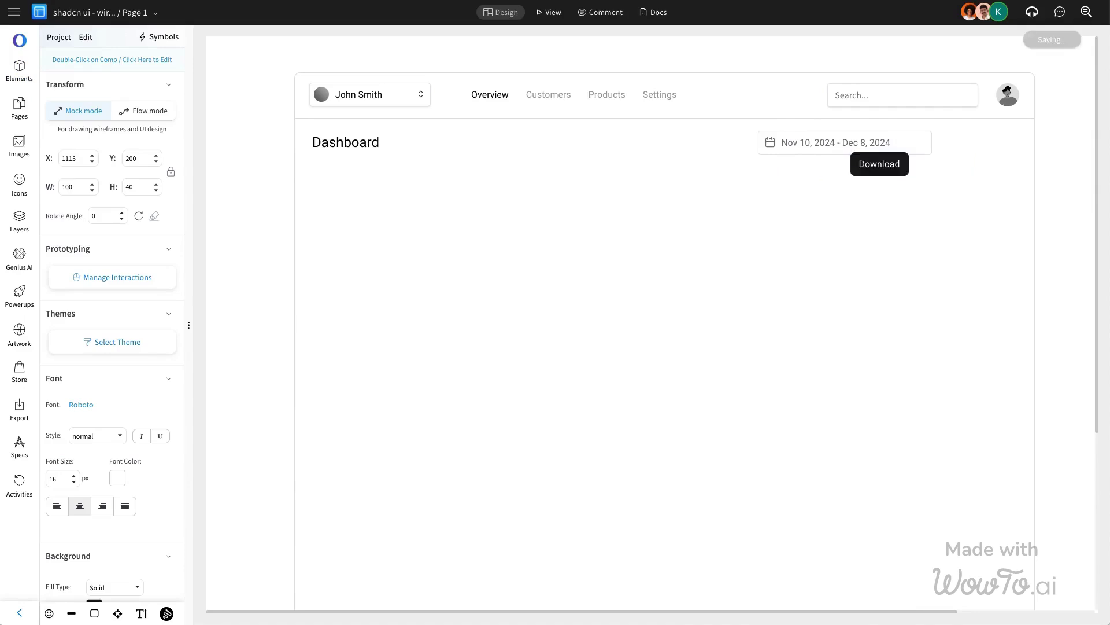
left_click(878, 165)
mouse_move(909, 165)
left_mouse_down()
mouse_move(939, 165)
mouse_move(900, 148)
left_mouse_up()
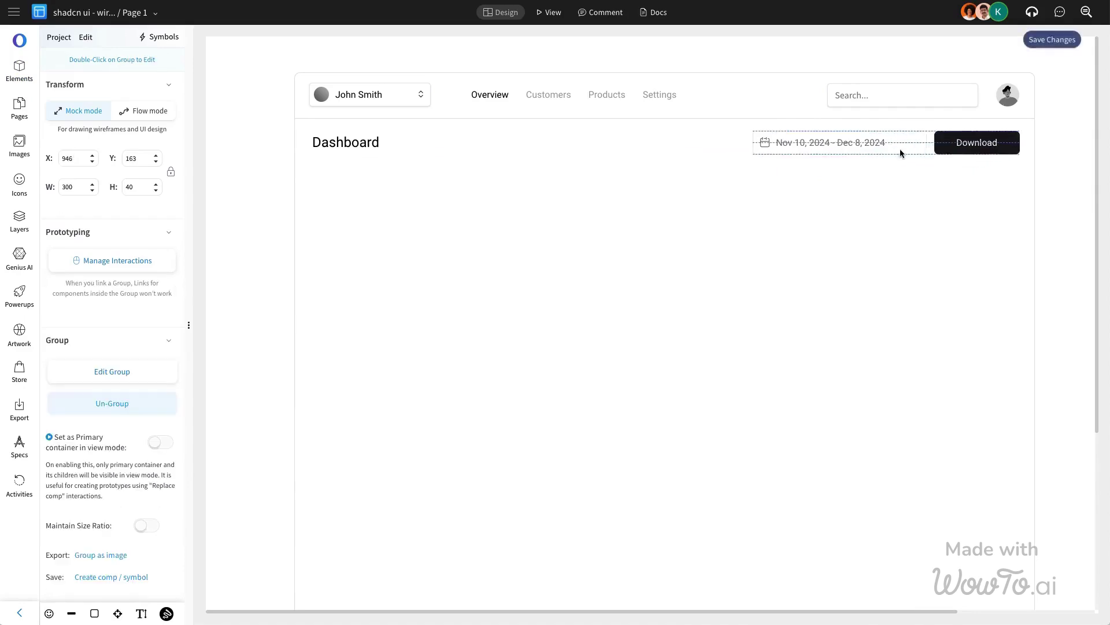
Step: Align the Dashboard title, date picker and Download button to their middles
left_click(816, 143, "shift")
left_click(360, 145, "shift")
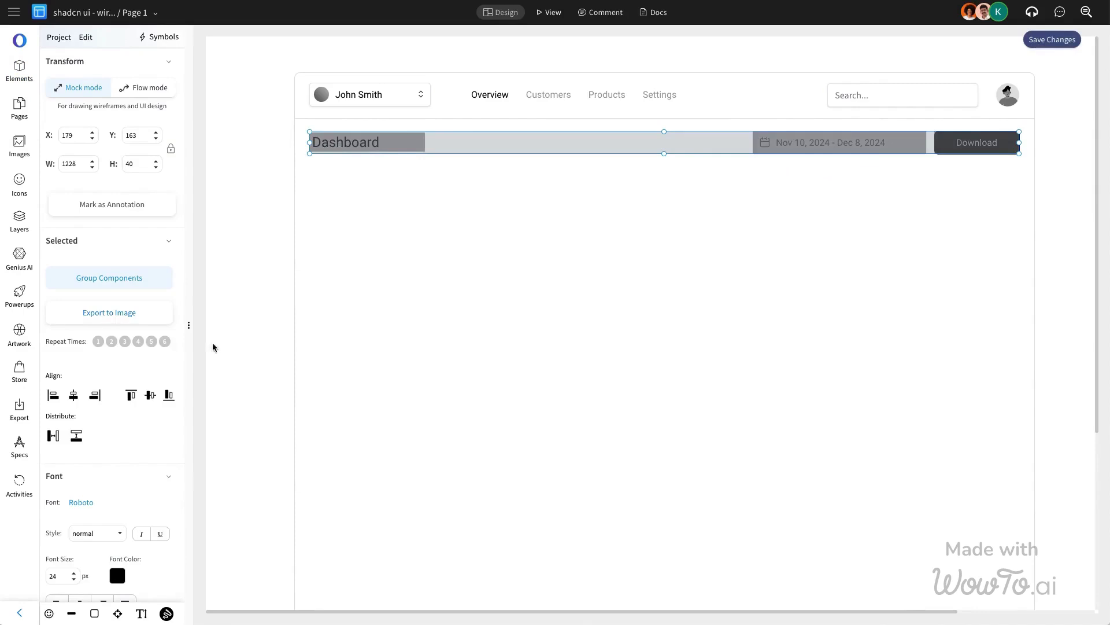
left_click(150, 396)
left_click(316, 257)
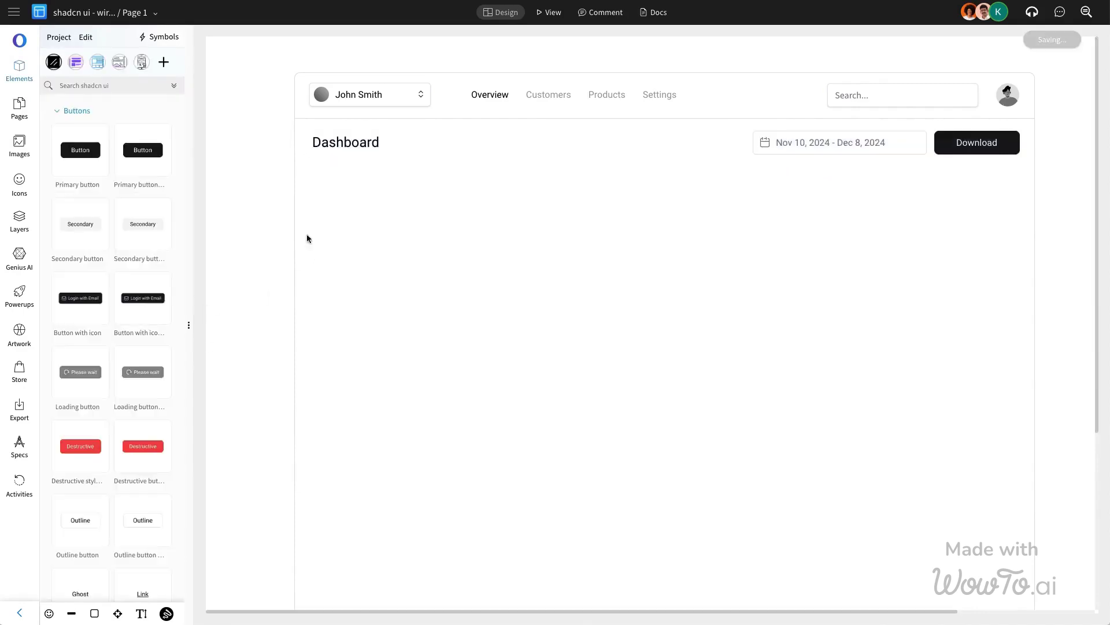
Step: Drop the Tab component (Overview, Analytics, Reports, Notifications) under the Dashboard heading
left_click(79, 84)
type("tab")
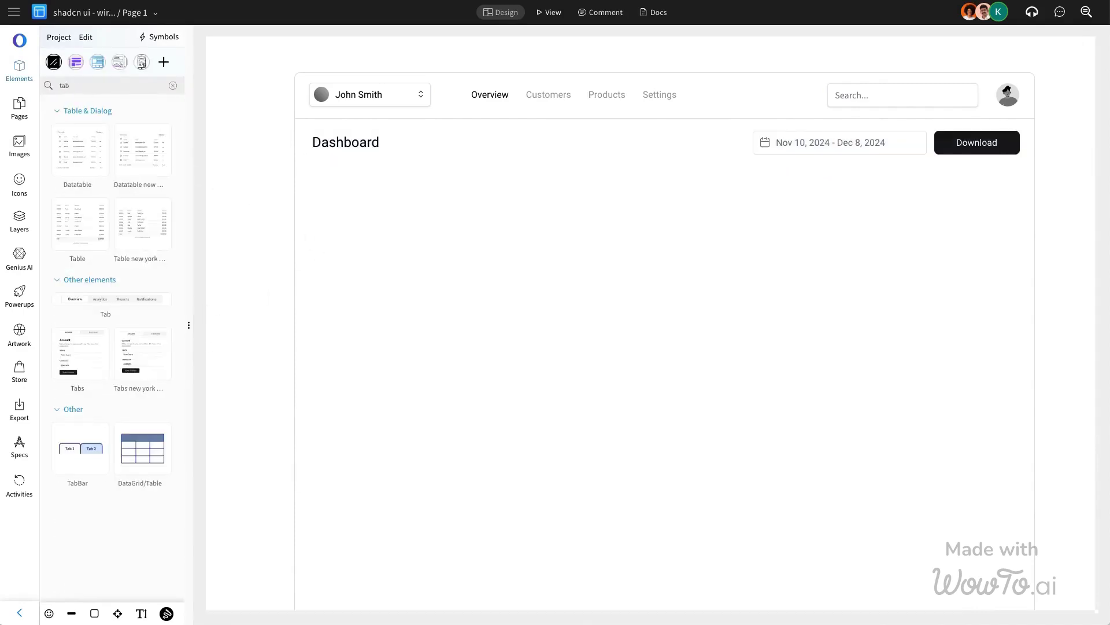
left_click_drag(105, 299, 426, 198)
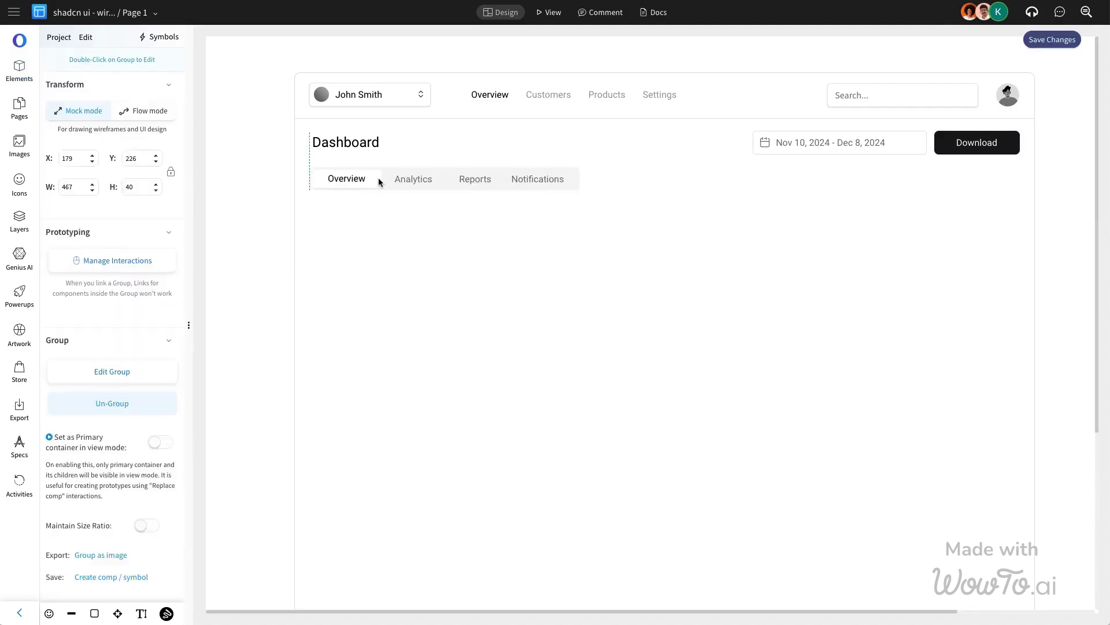
left_click(450, 204)
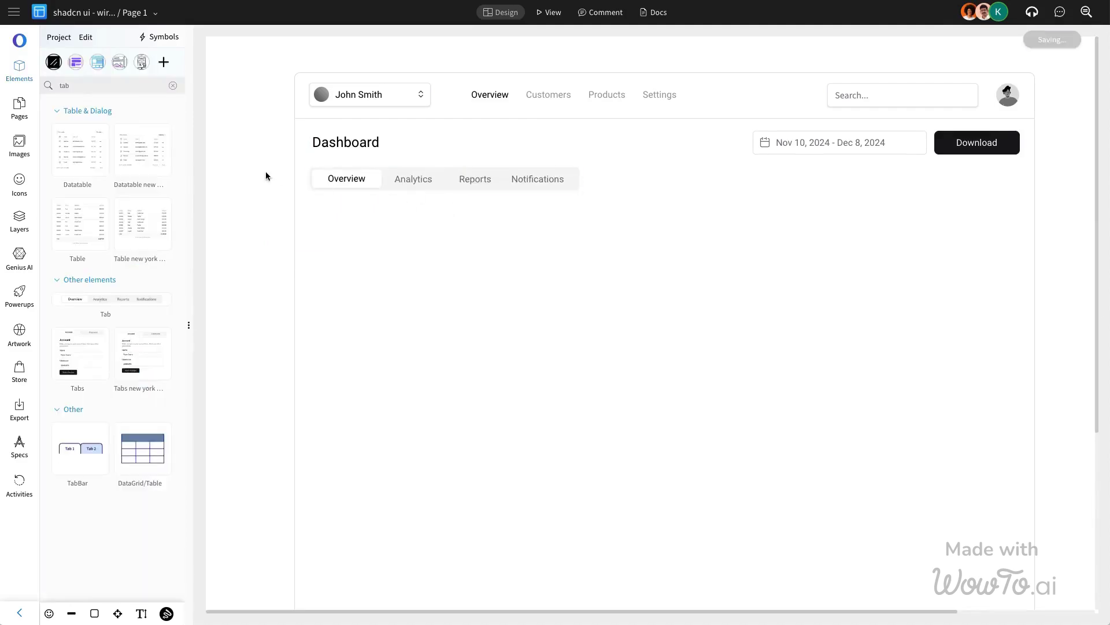
left_click(177, 86)
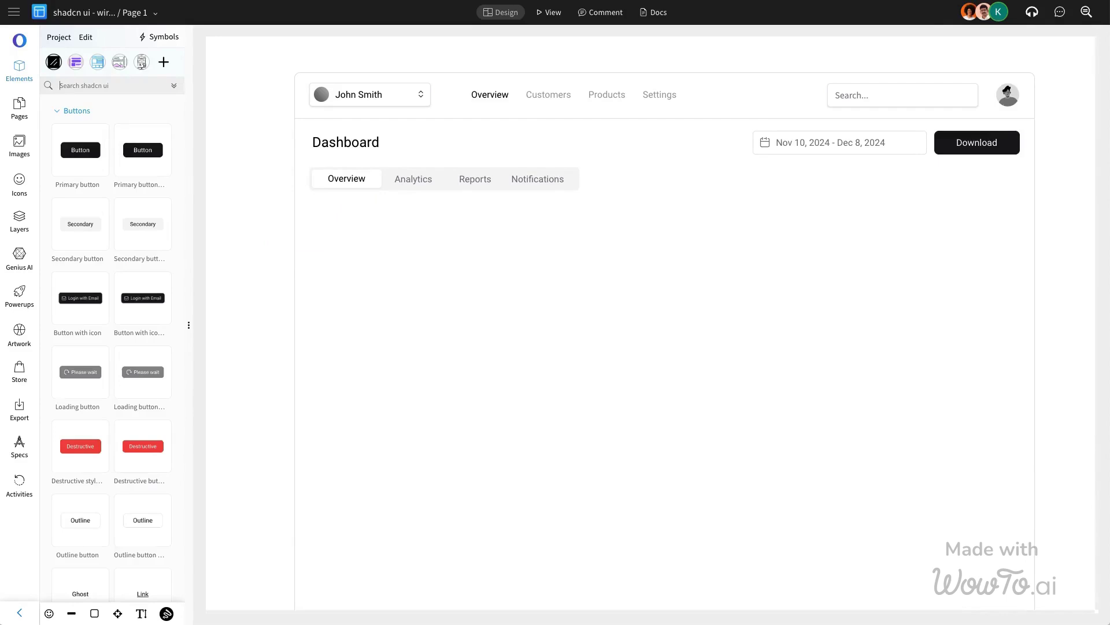
scroll(543, 258, "down", 2)
scroll(543, 257, "up", 1)
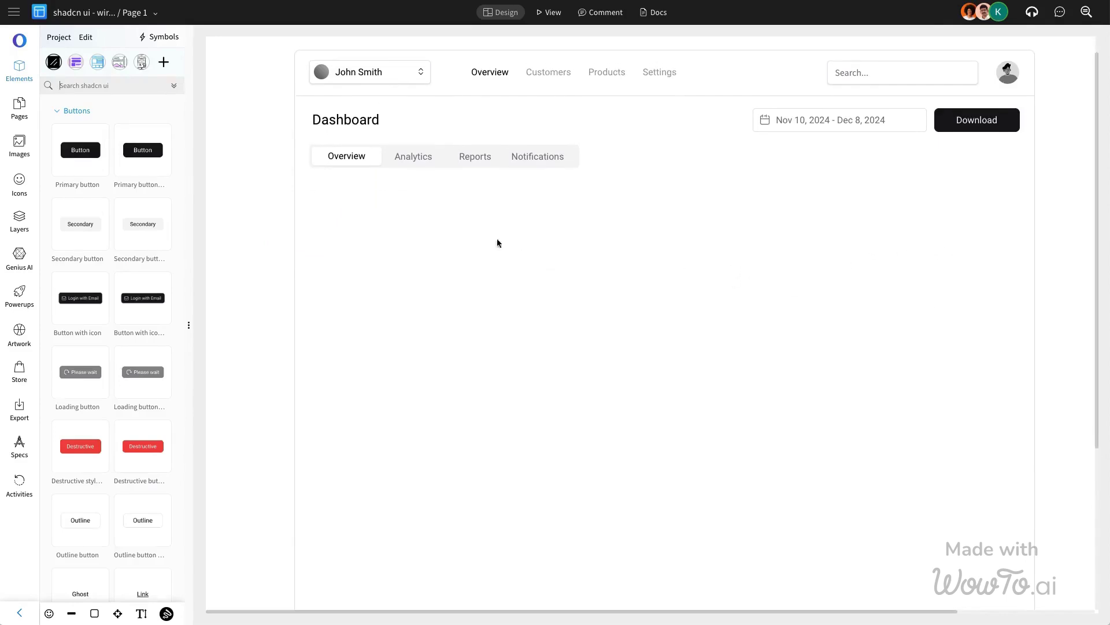
Step: Place a Total Revenue horizontal card below the tabs and paste duplicates
left_click(82, 85)
type("card")
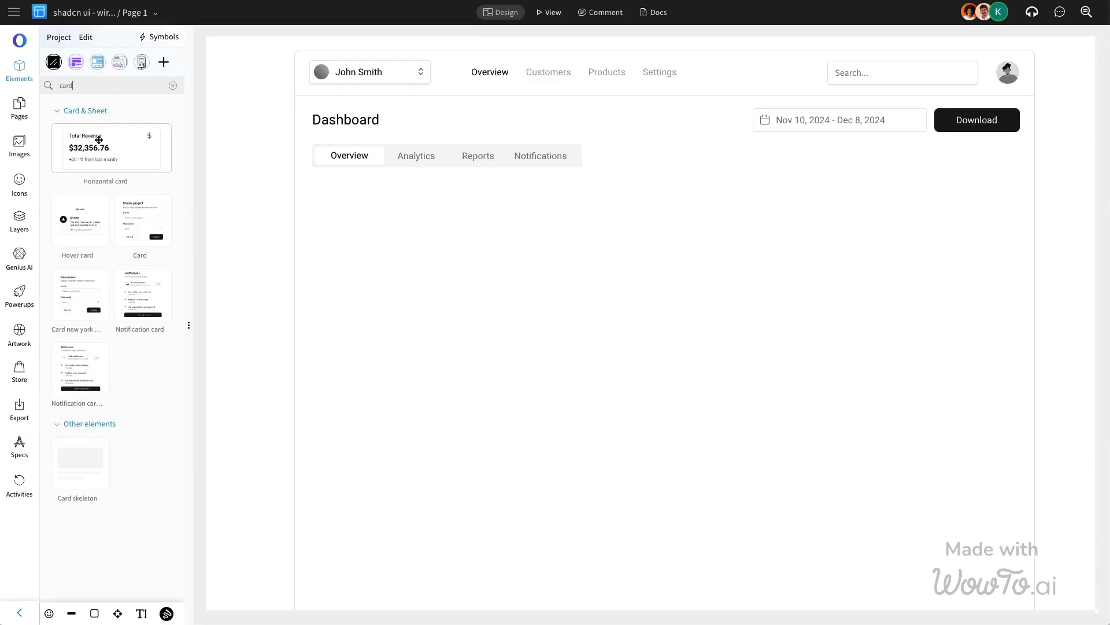
mouse_move(112, 147)
left_mouse_down()
mouse_move(383, 227)
mouse_move(583, 265)
mouse_move(622, 250)
mouse_move(753, 243)
mouse_move(770, 269)
mouse_move(943, 257)
left_mouse_up()
key("ctrl+c")
key("ctrl+v")
key("ctrl+v")
key("ctrl+v")
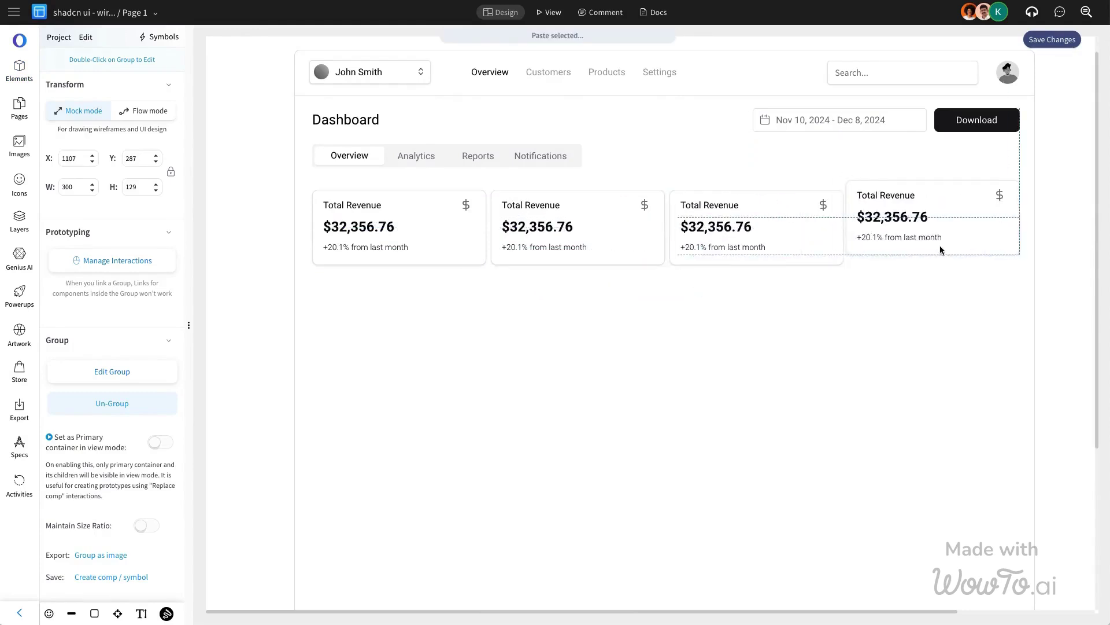
Step: Distribute the four revenue cards evenly across the row
left_click(756, 226, "shift")
left_click(576, 225, "shift")
left_click(399, 226, "shift")
left_click(54, 436)
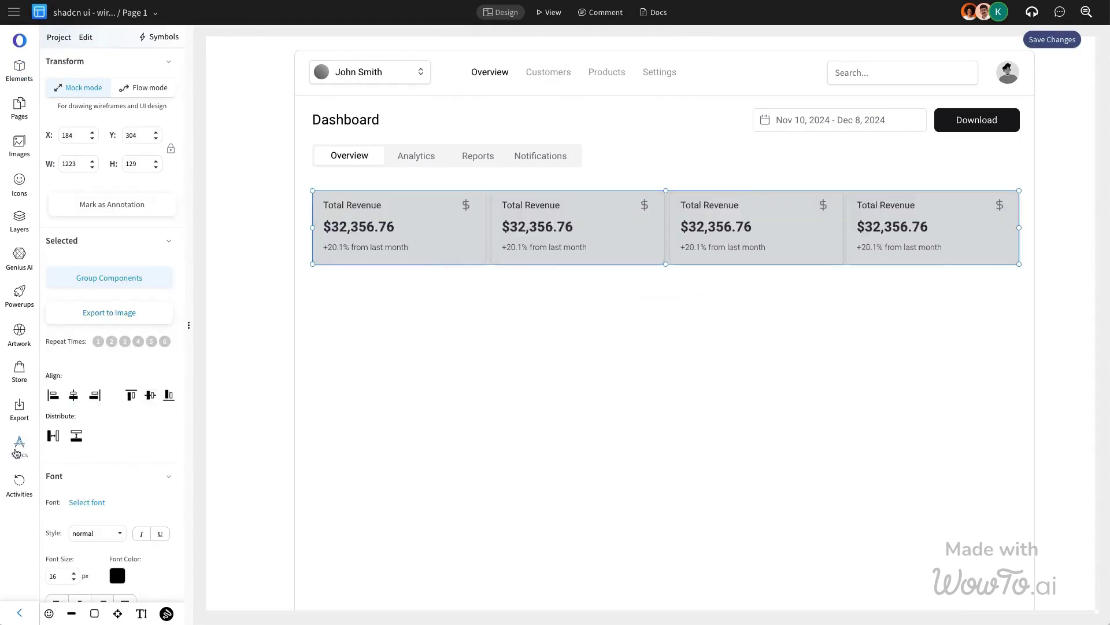
left_click(608, 391)
Step: Nudge the date/Download group right and slightly widen the fourth card and navbar
left_click(976, 119)
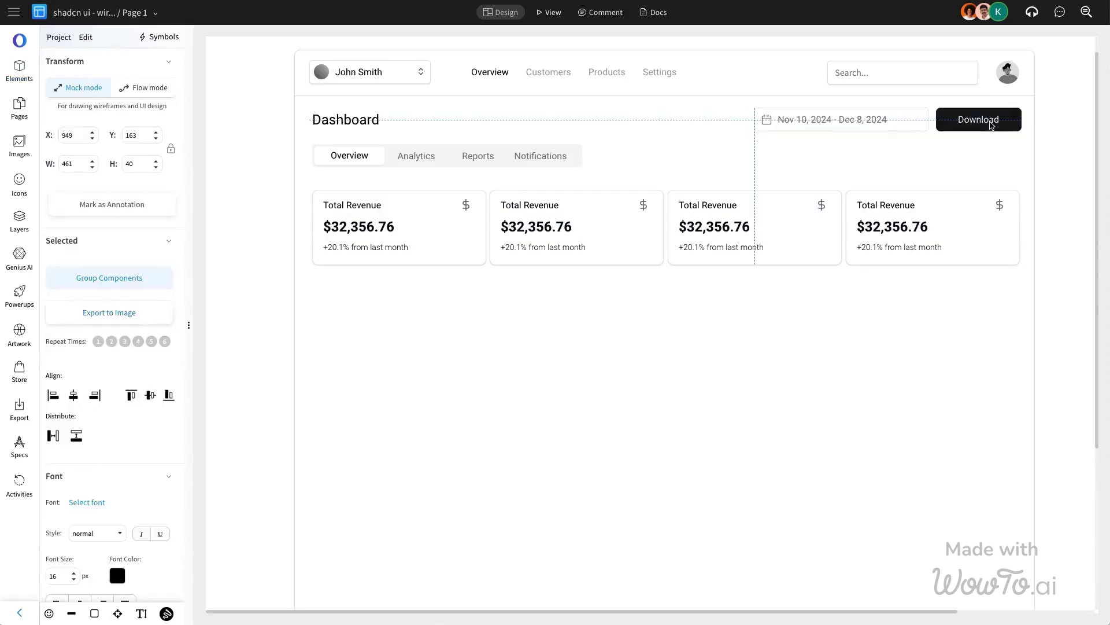
left_click_drag(976, 120, 992, 125)
left_click(967, 231)
left_click_drag(1018, 227, 1023, 227)
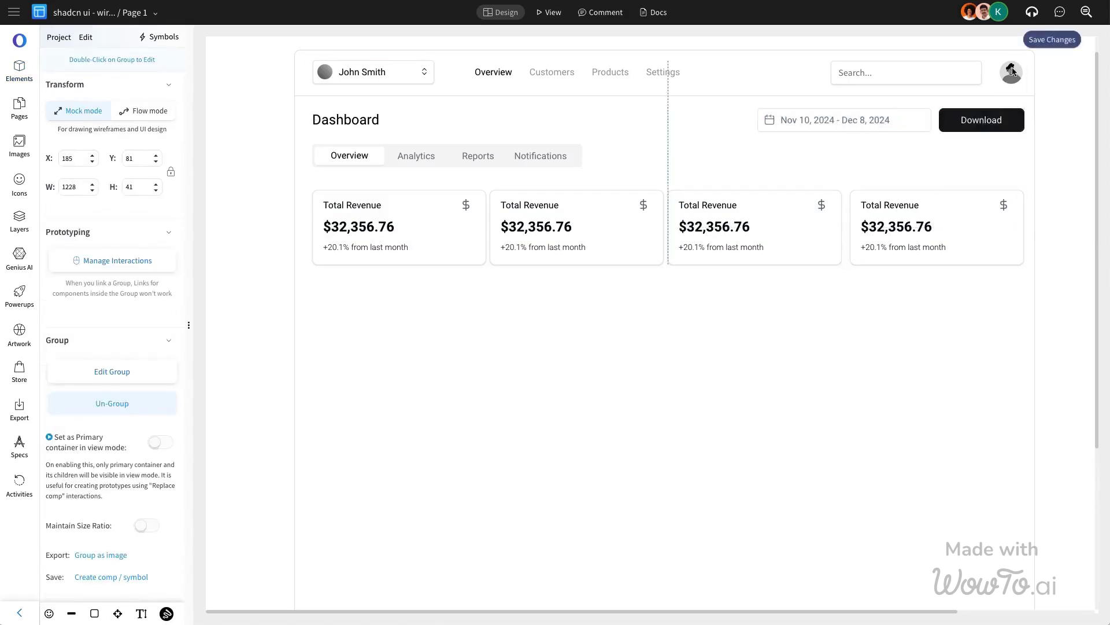
left_click(1014, 108)
left_click_drag(1019, 72, 1024, 72)
Step: Retype the second card's texts as Subscriptions, +2,400 and +132% from last month
left_click(575, 307)
left_click(535, 212)
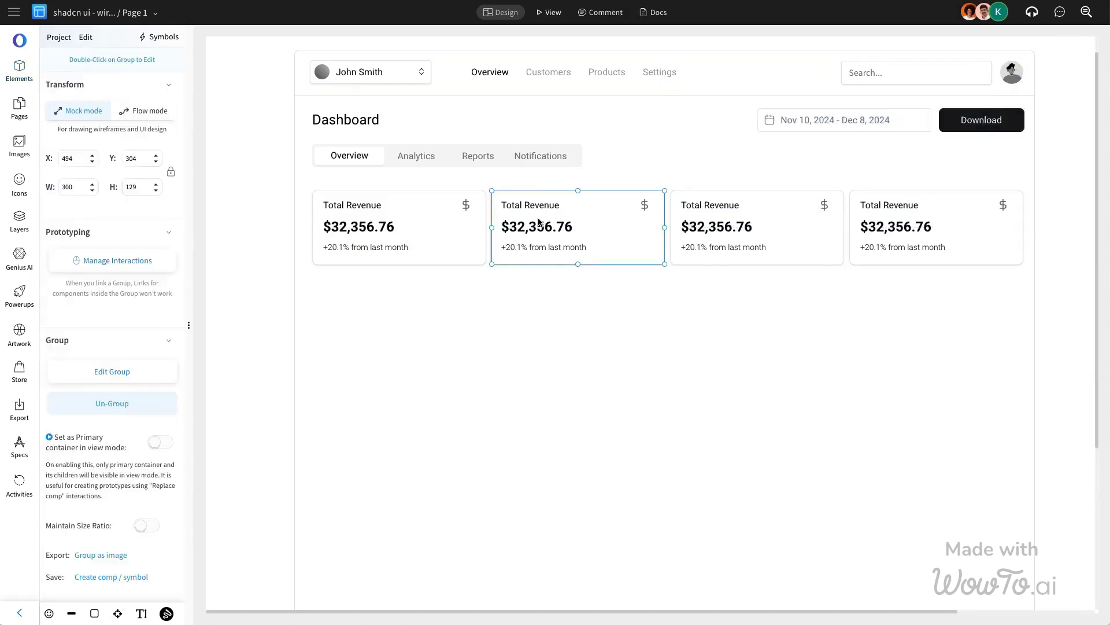
double_click(530, 204)
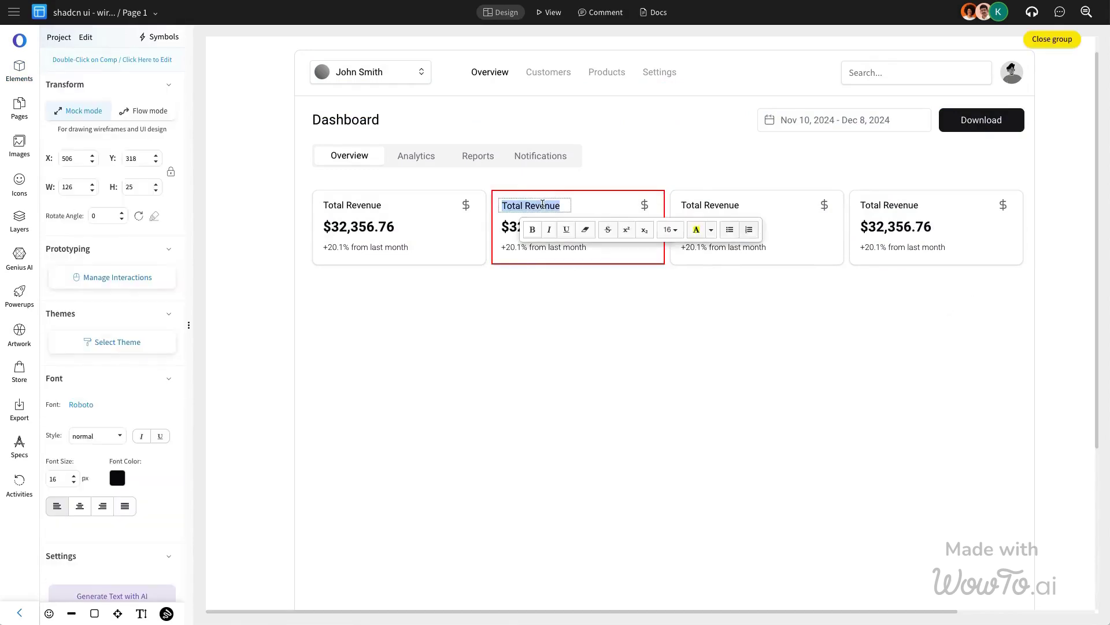
type("Subscriptions")
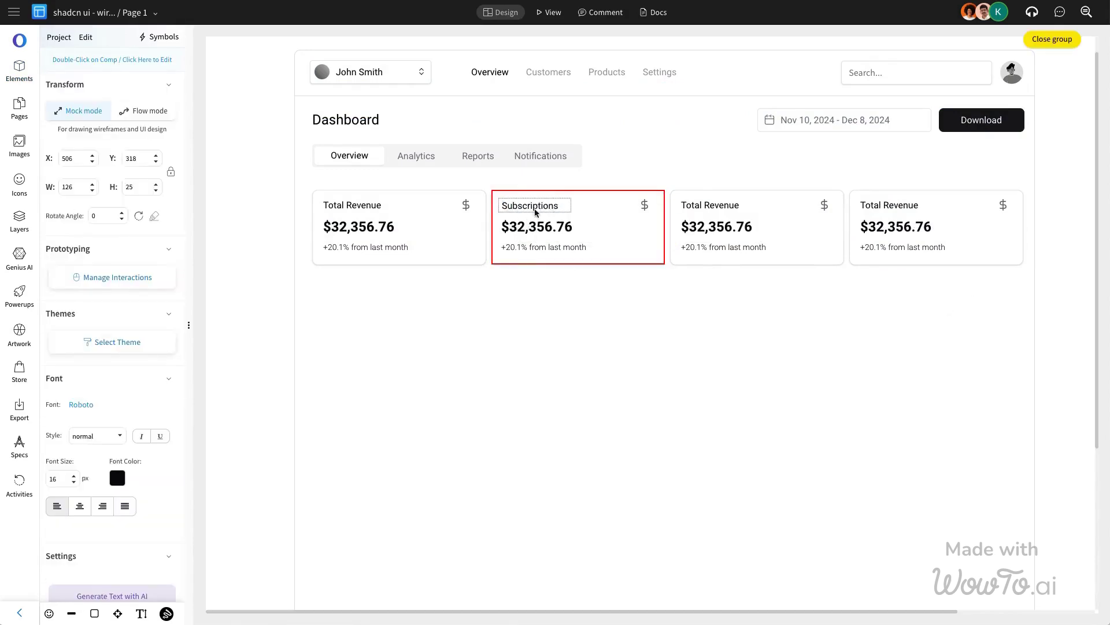
double_click(533, 226)
type("+2,400")
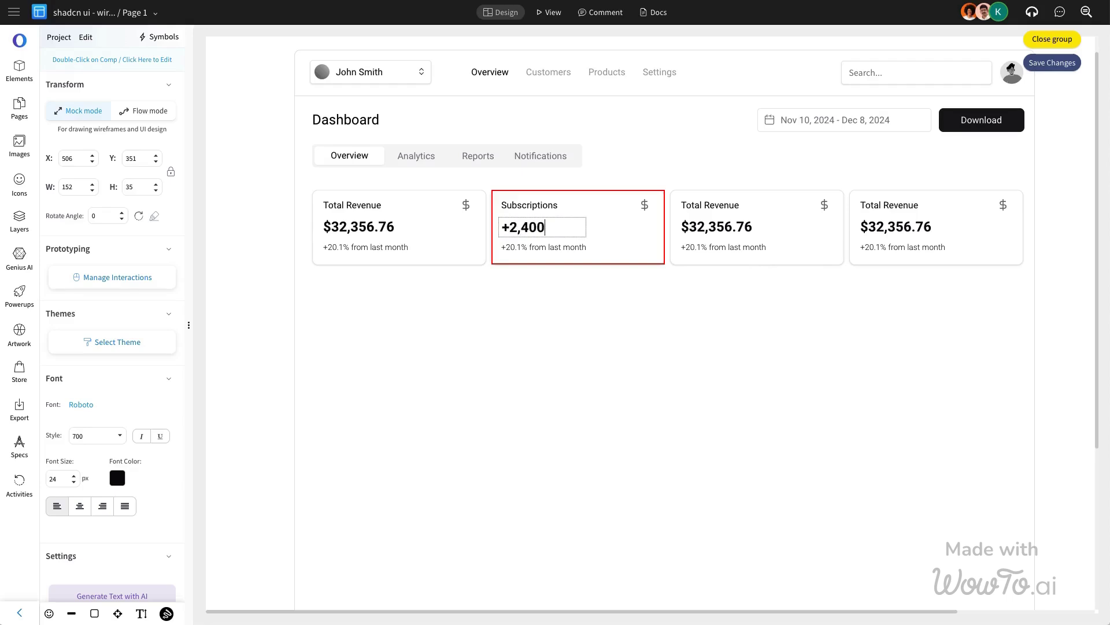
double_click(533, 247)
type("+13%")
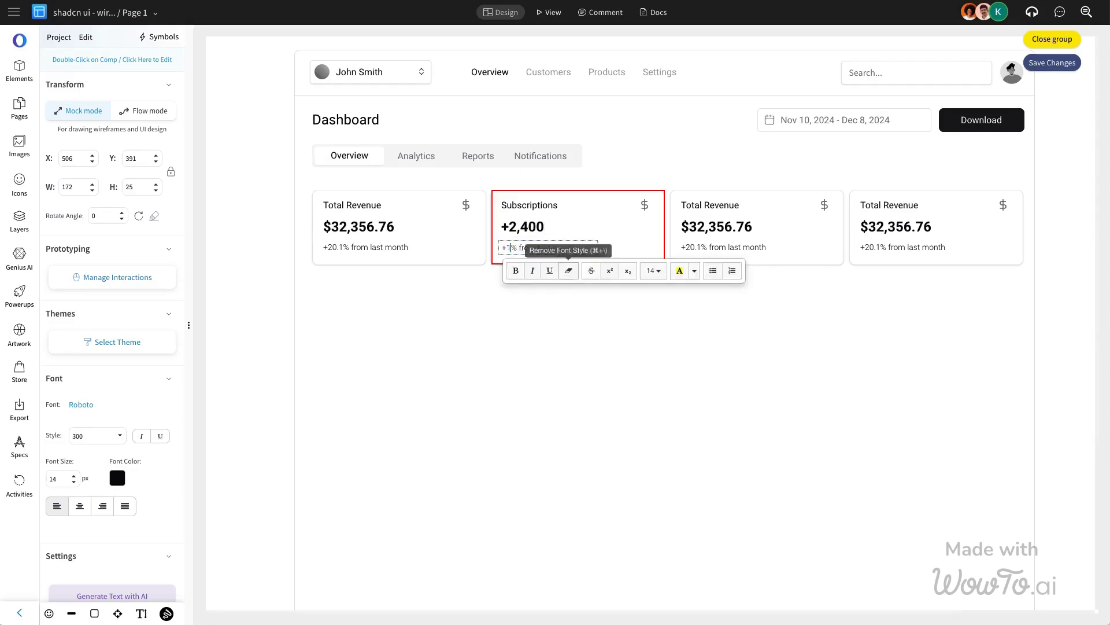
type("2")
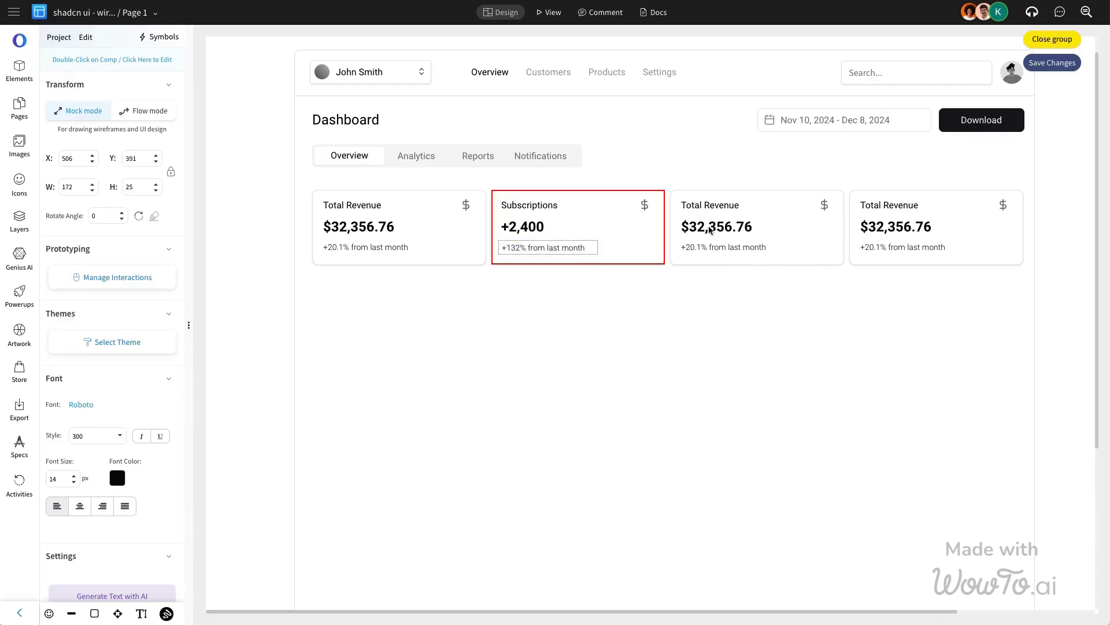
Step: Replace the Subscriptions card's dollar icon with the users icon
left_click(645, 205)
double_click(645, 206)
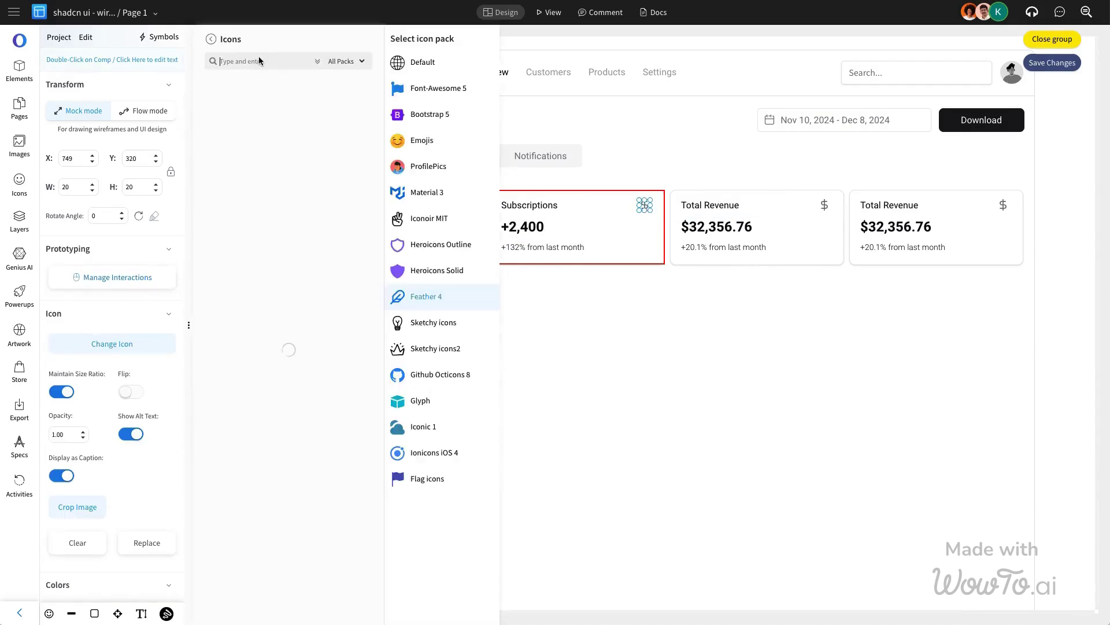
type("peop")
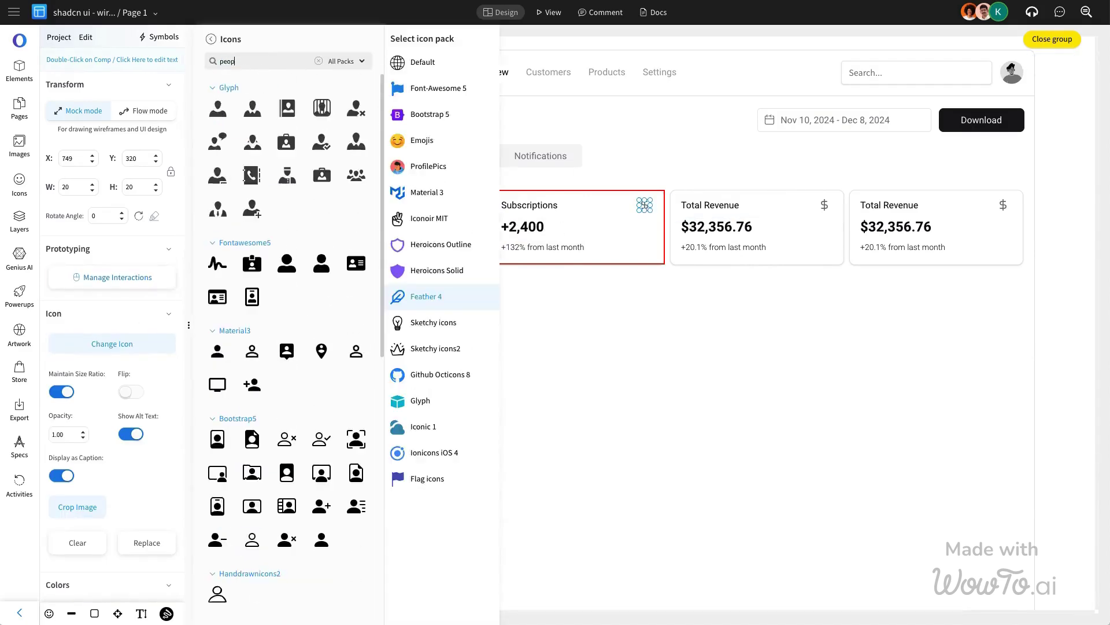
type("ersol")
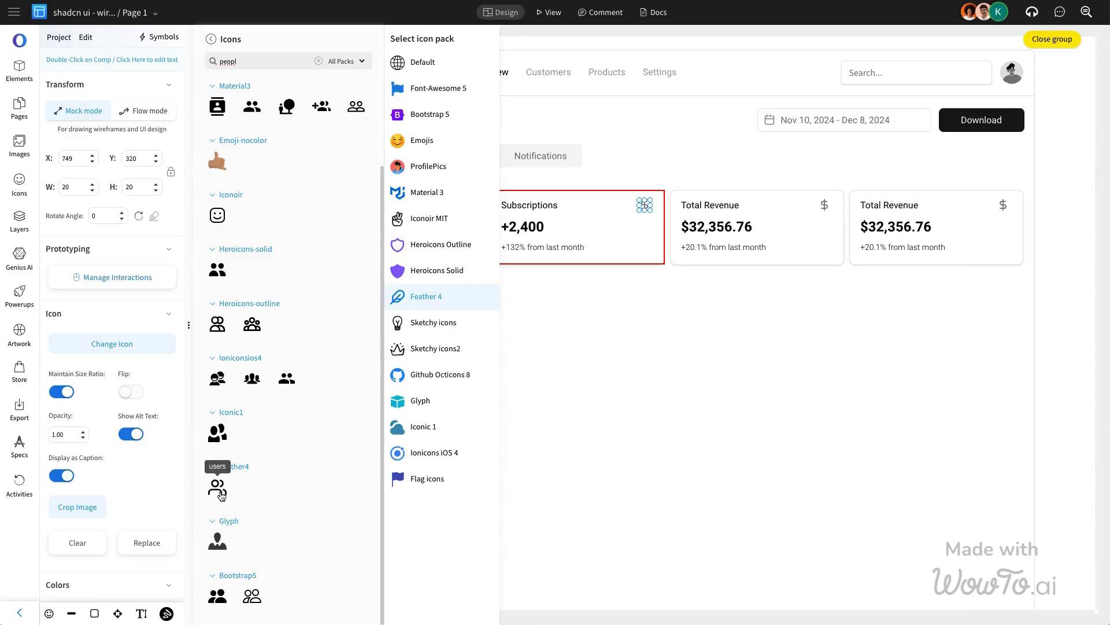
left_click(217, 488)
Step: Change the Active Now growth line to 'since last hour' and give the card a line chart icon
double_click(885, 247)
type("+130")
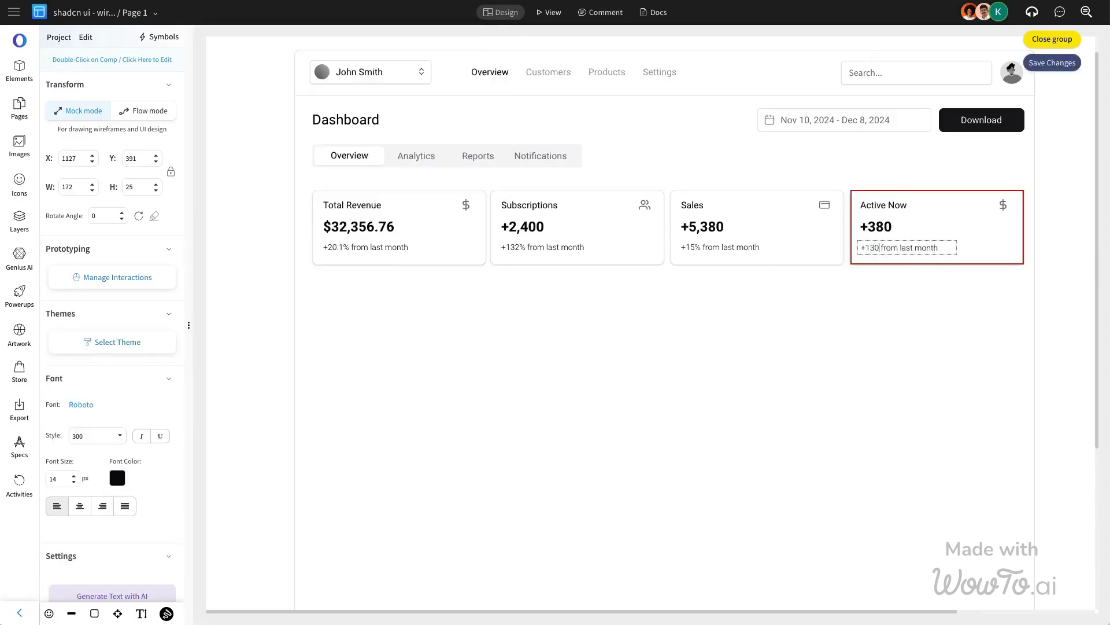
left_click_drag(881, 247, 939, 247)
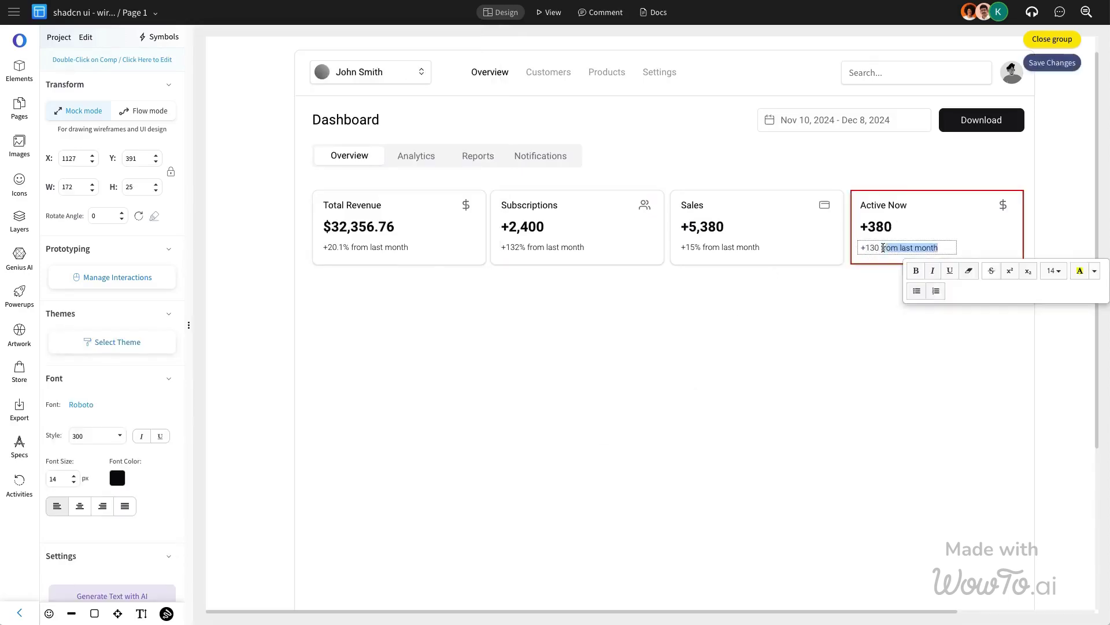
type("f")
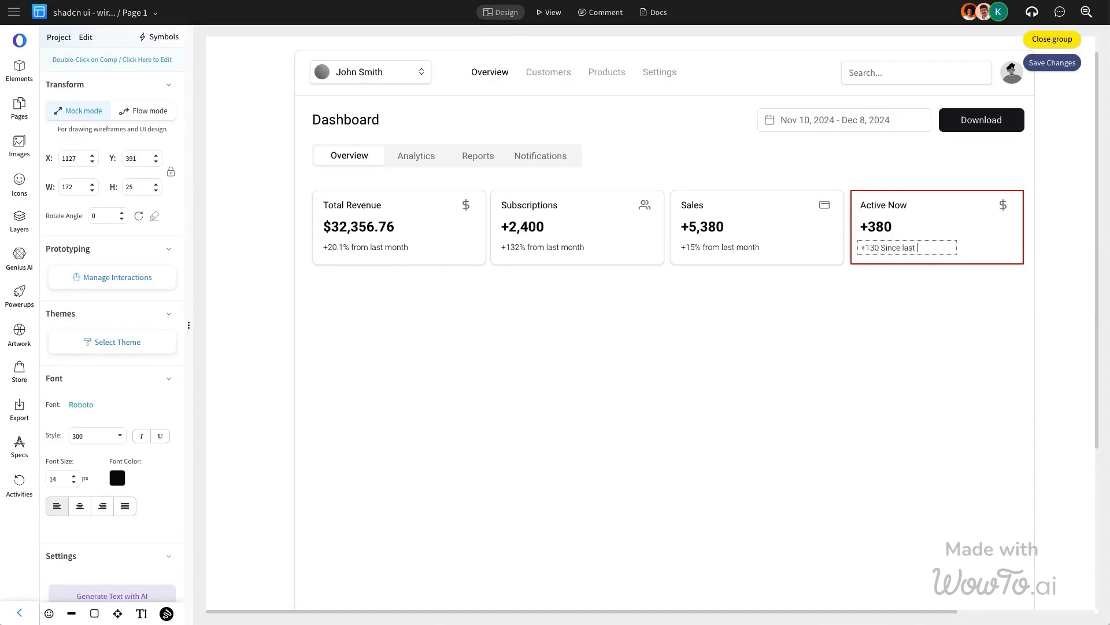
type("our")
key("Return")
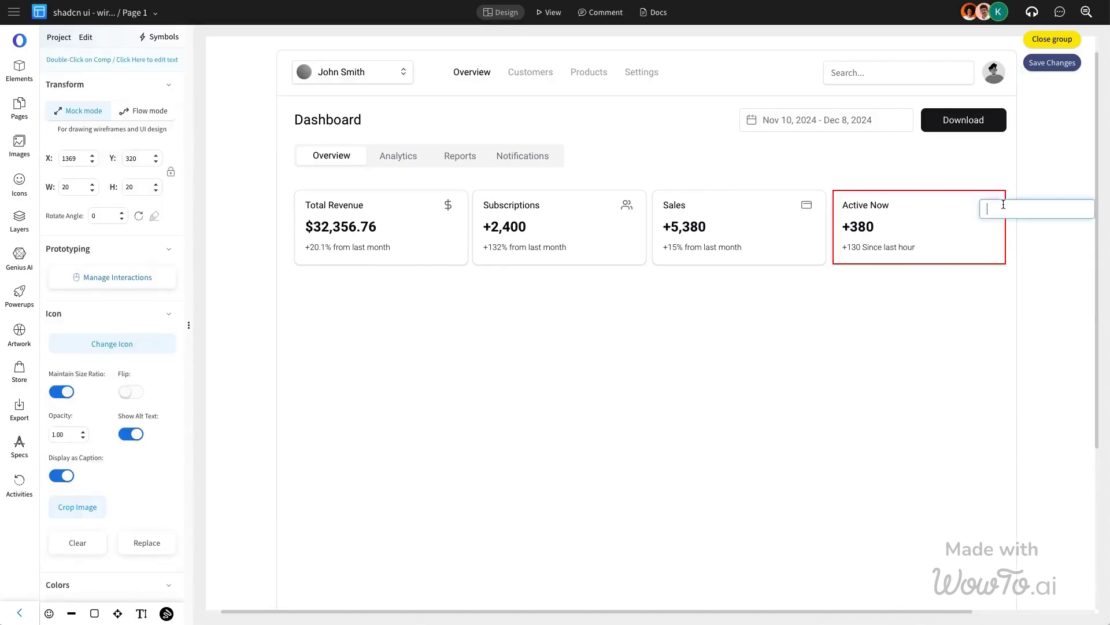
double_click(1002, 206)
type("chart")
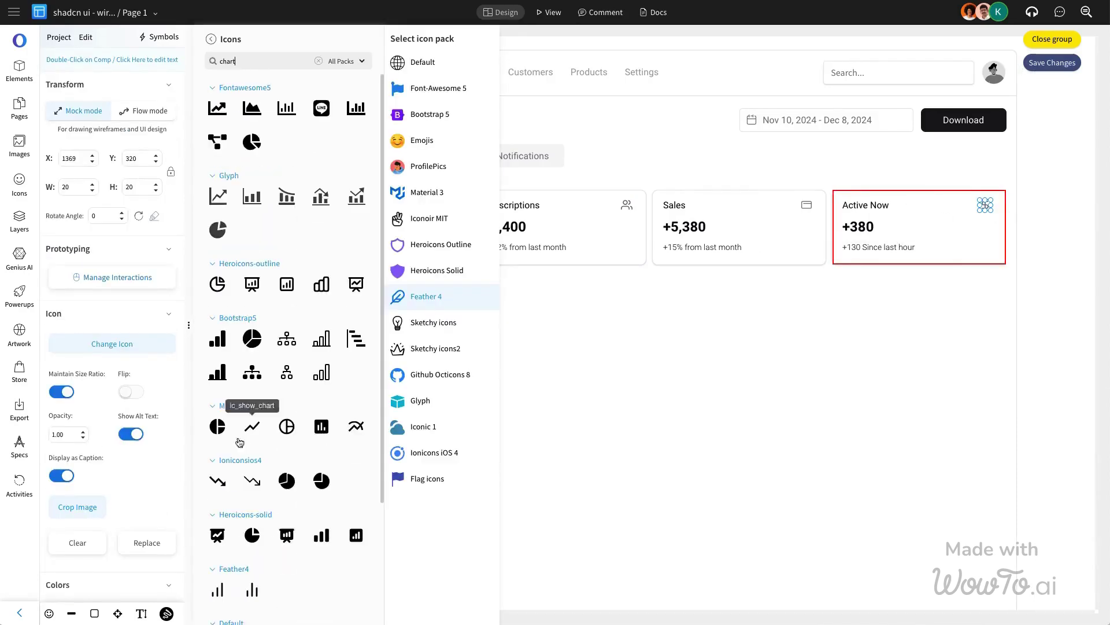
left_click(252, 427)
key("Escape")
Step: Group the Total Revenue, Subscriptions, Sales and Active Now cards with Ctrl+G
left_click(382, 226)
left_click(559, 227, "shift")
left_click(713, 234, "shift")
left_click(919, 234, "shift")
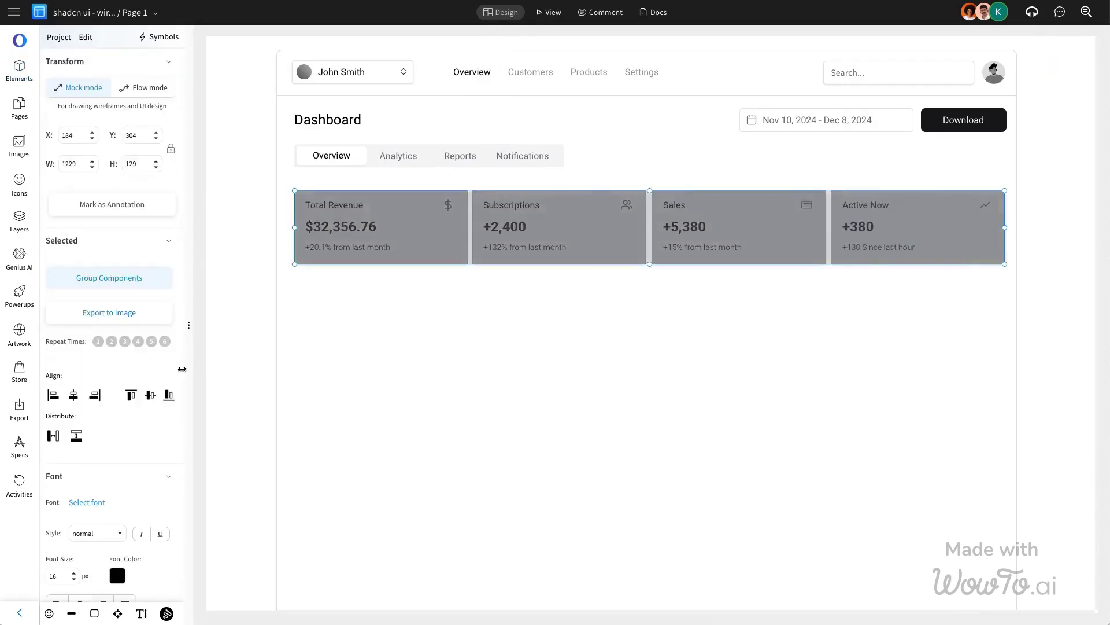
key("ctrl+g")
left_click(642, 246)
left_click(707, 362)
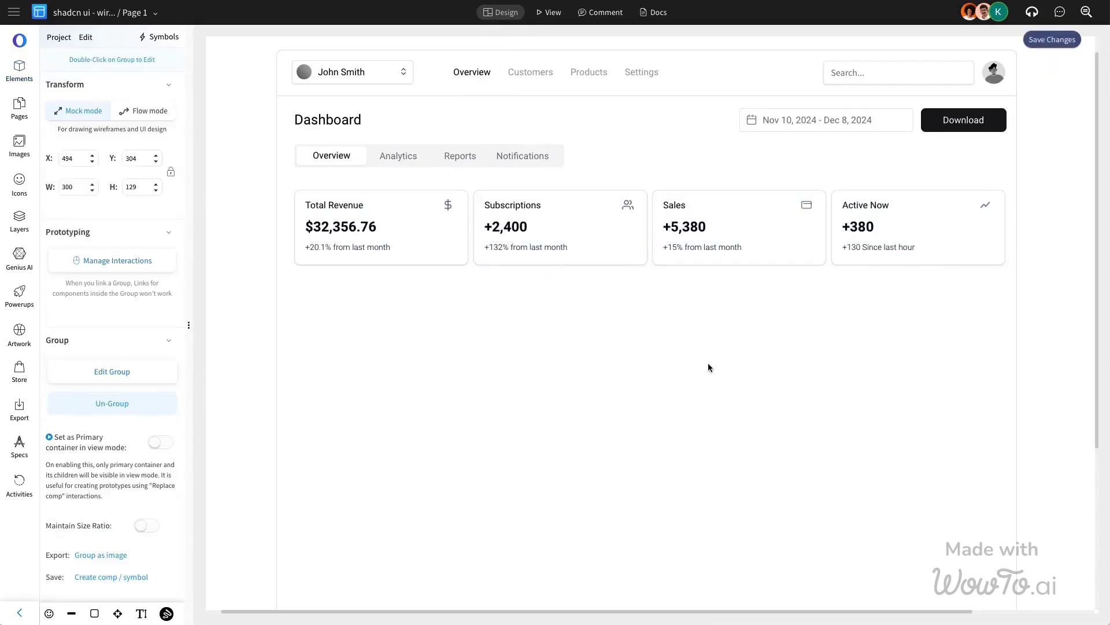
scroll(721, 358, "down", 2)
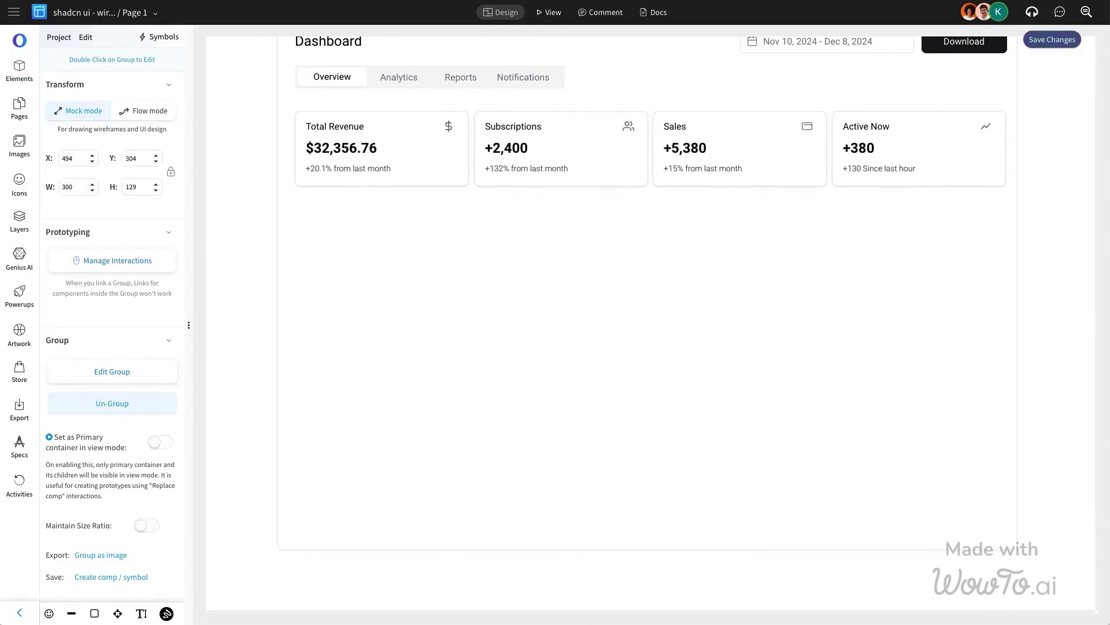
scroll(801, 318, "up", 2)
Step: Drop a bar chart from the element library below the stat cards
left_click(19, 70)
triple_click(119, 87)
type("c")
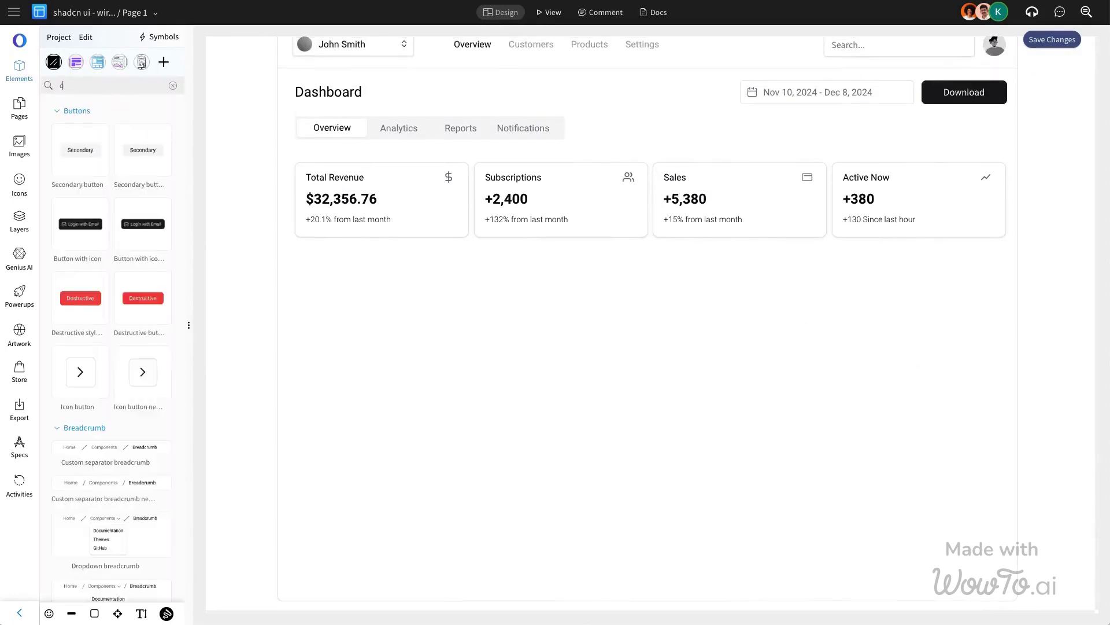
type("hart")
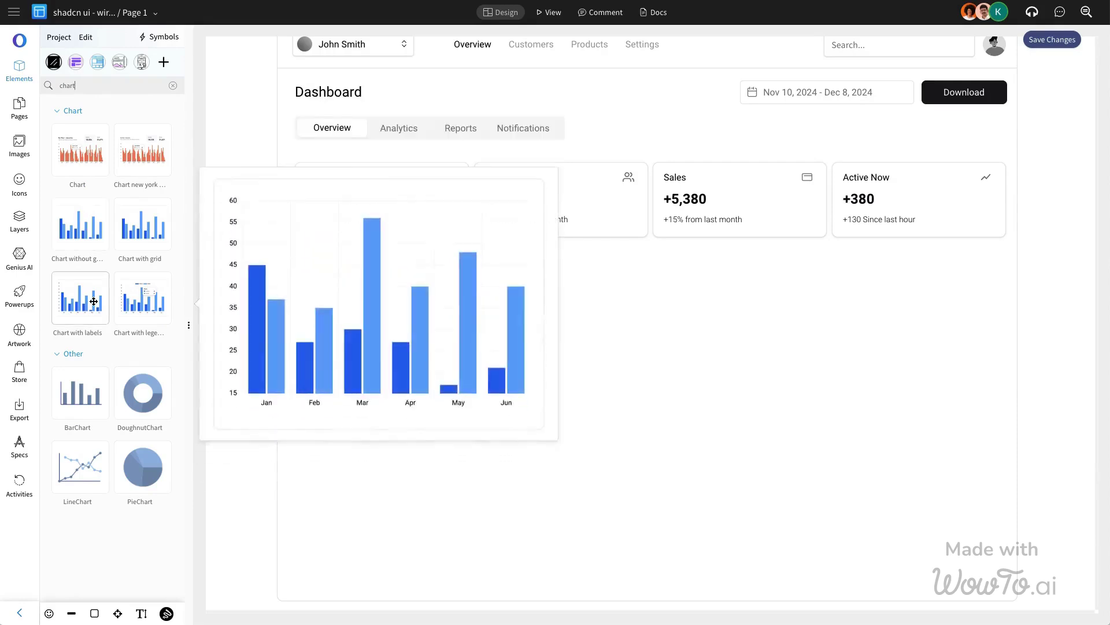
left_click_drag(80, 300, 570, 342)
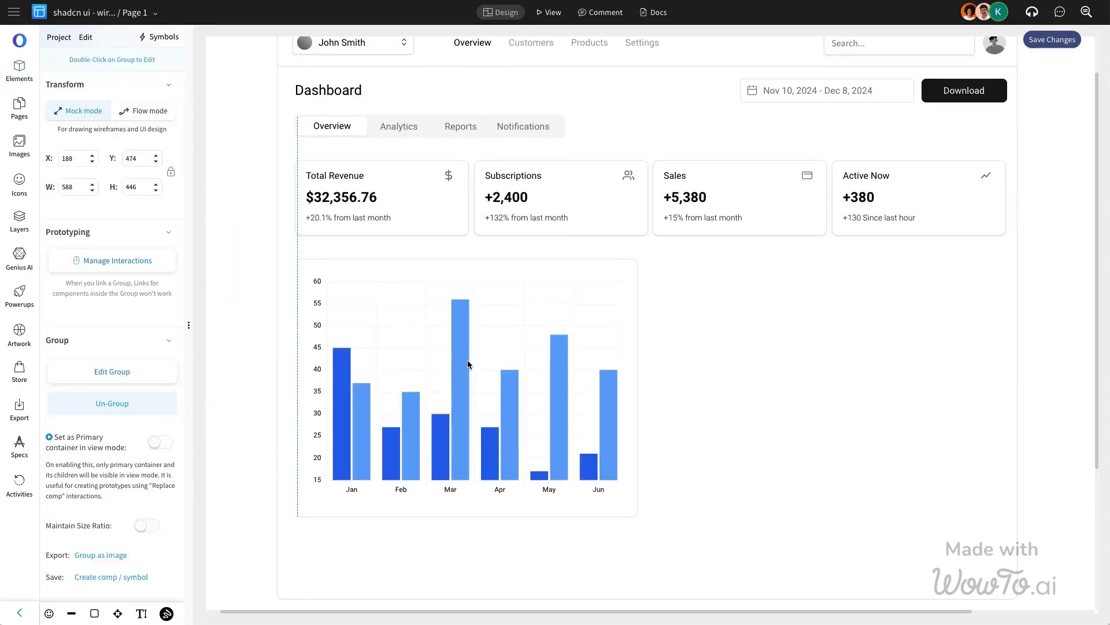
Step: Widen and heighten the new empty card, with the bar chart positioned inside it
left_click_drag(469, 364, 733, 395)
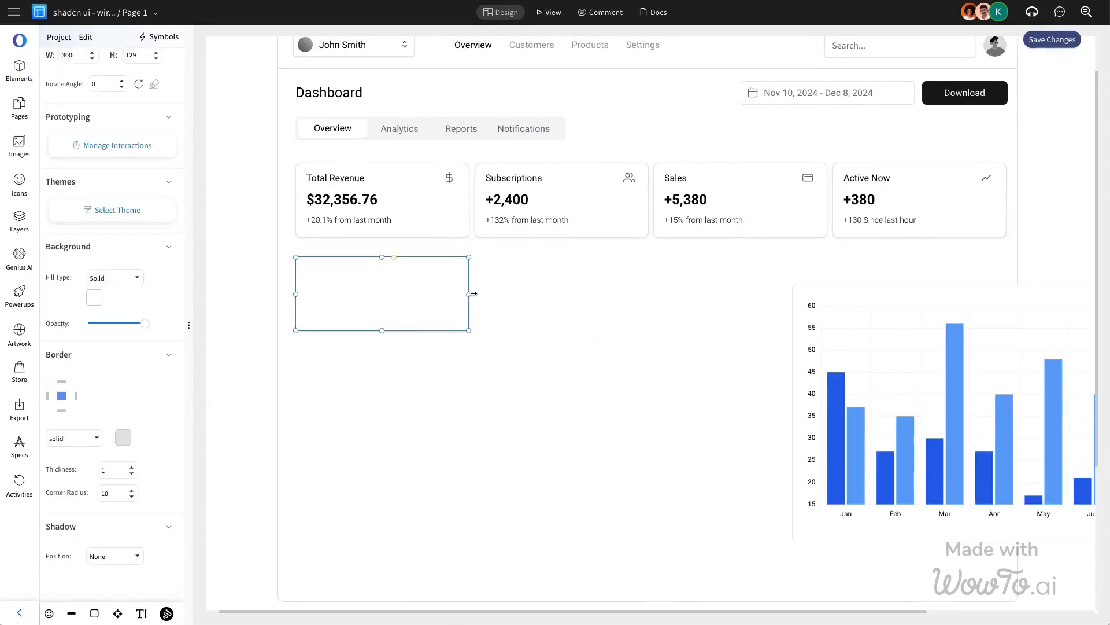
left_click_drag(467, 292, 690, 294)
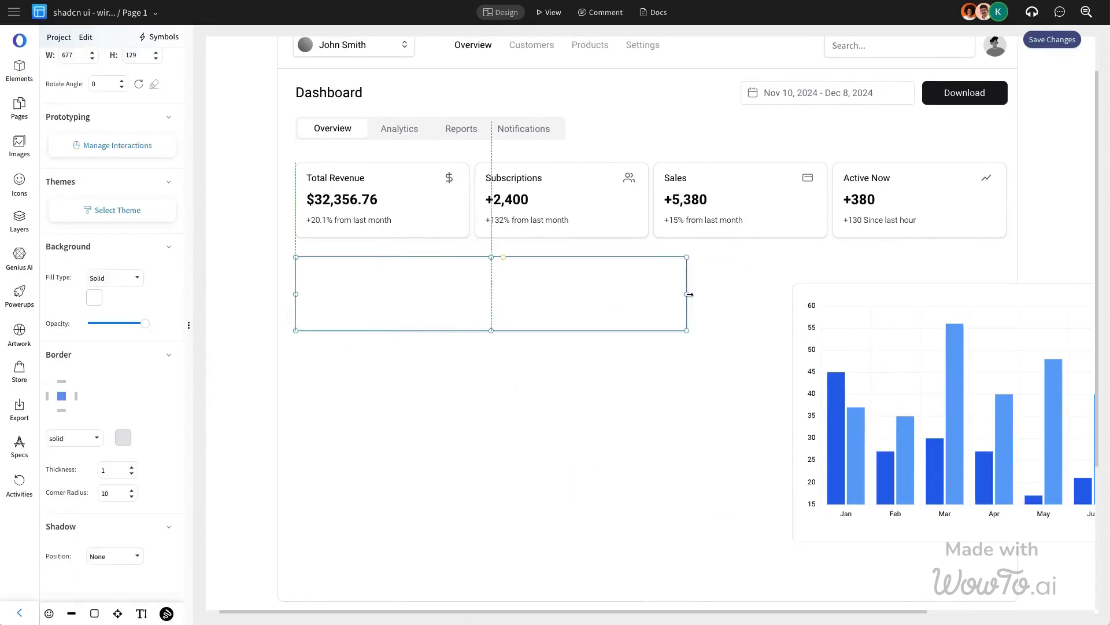
left_click_drag(491, 331, 497, 579)
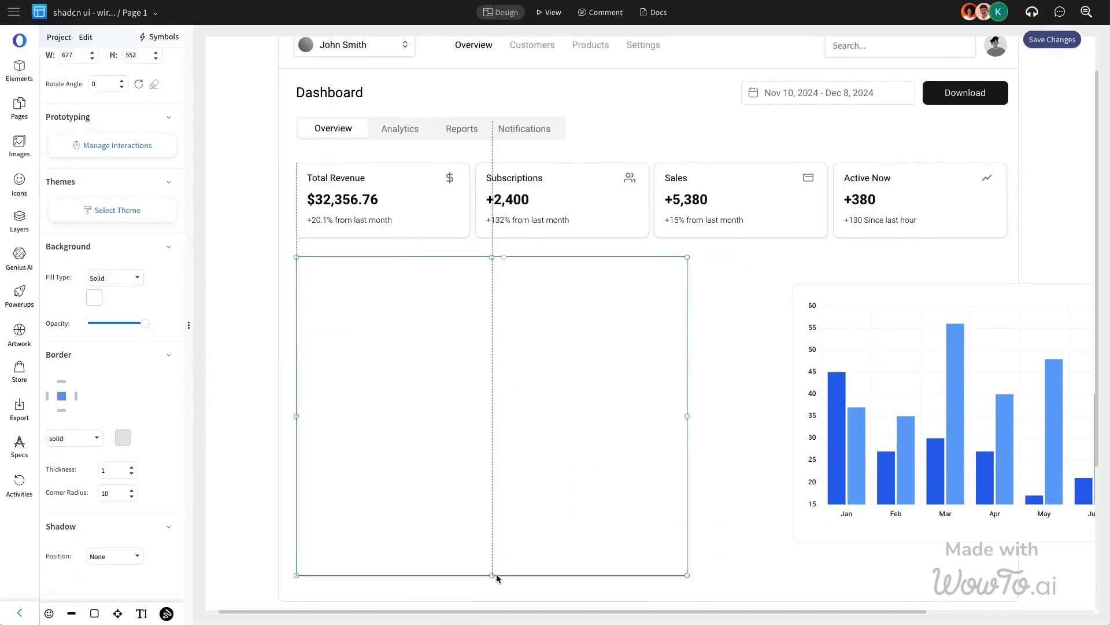
left_click(833, 407)
right_click(876, 347)
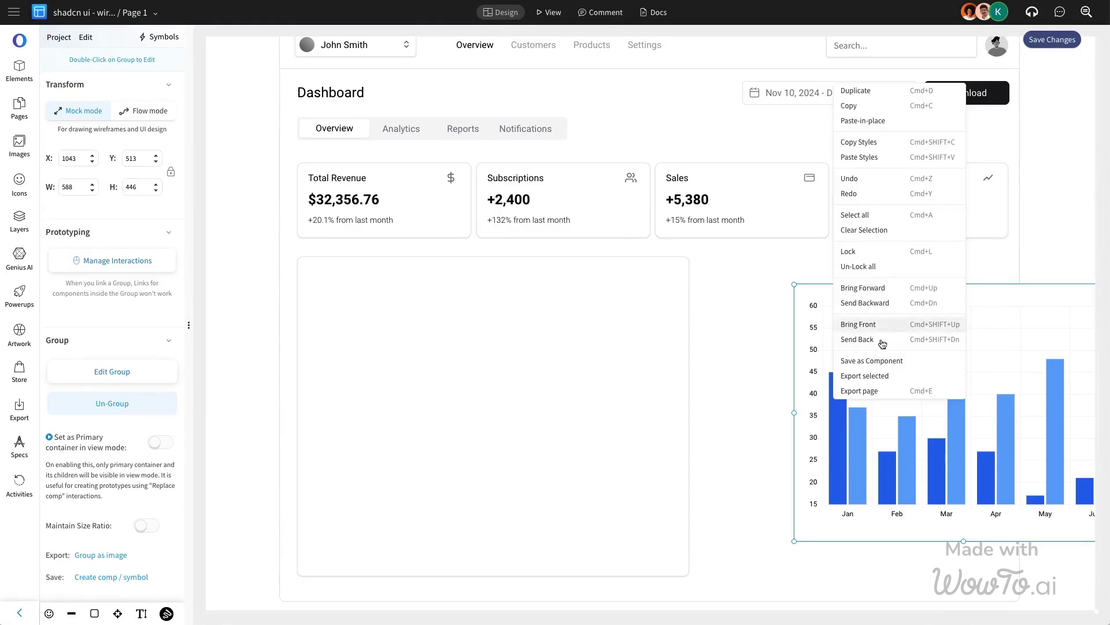
Step: Delete the Category 2 values from the chart data, leaving a single Jan–Dec series
double_click(501, 445)
left_click_drag(390, 338, 501, 350)
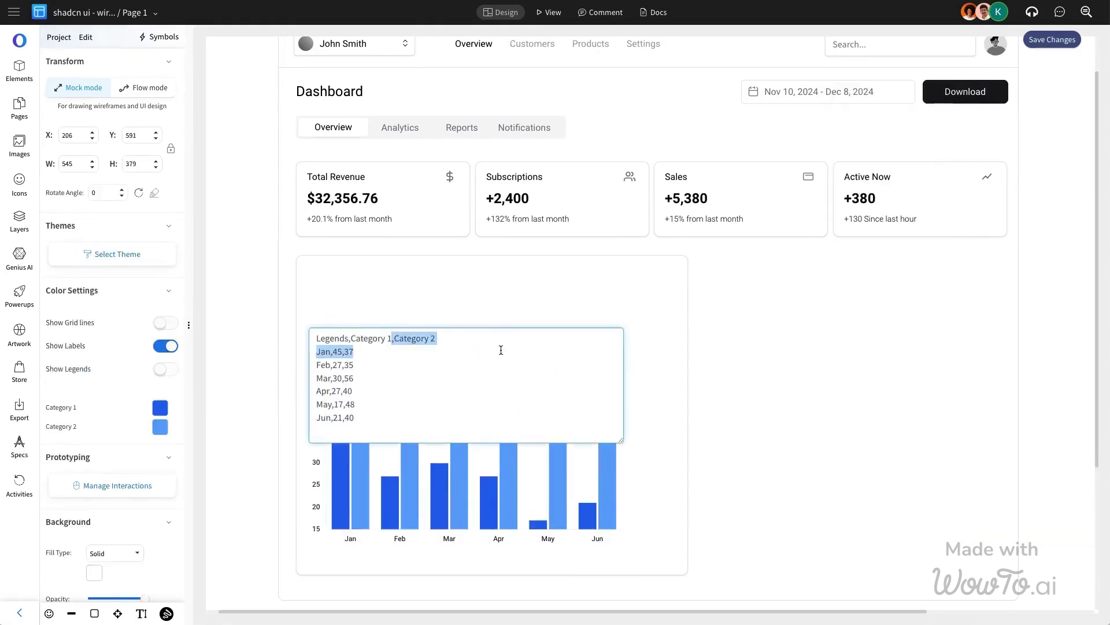
left_click(382, 338)
left_click_drag(391, 339, 497, 340)
key("BackSpace")
mouse_move(343, 351)
left_mouse_down()
mouse_move(360, 354)
mouse_move(356, 365)
left_mouse_up()
key("BackSpace")
key("BackSpace")
mouse_move(343, 379)
left_mouse_down()
mouse_move(364, 382)
mouse_move(356, 418)
left_mouse_up()
key("BackSpace")
key("BackSpace")
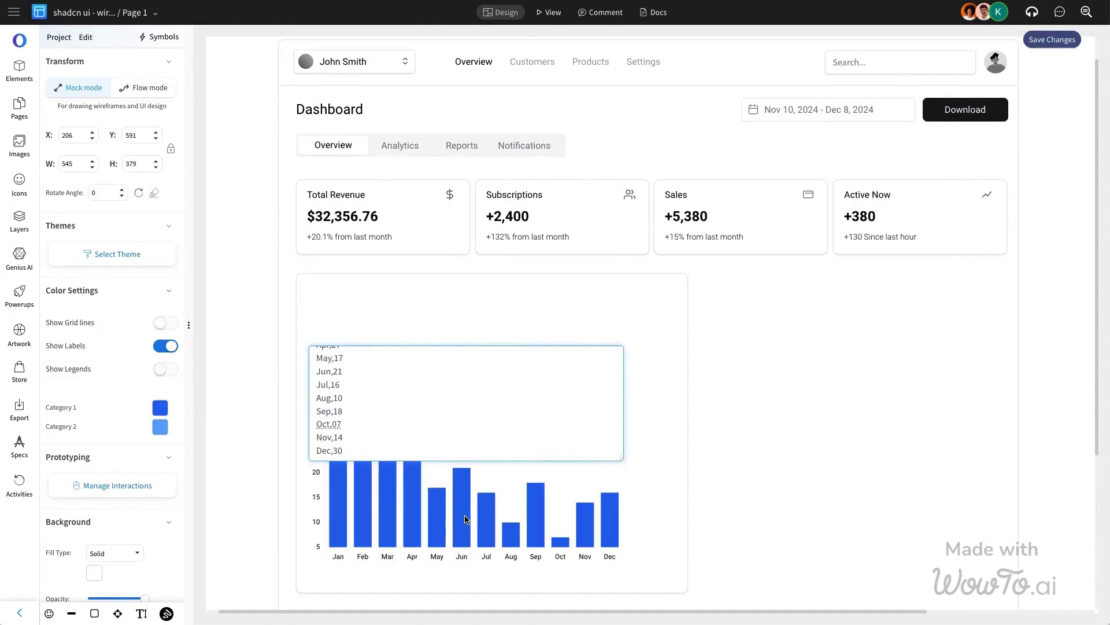
left_click(560, 490)
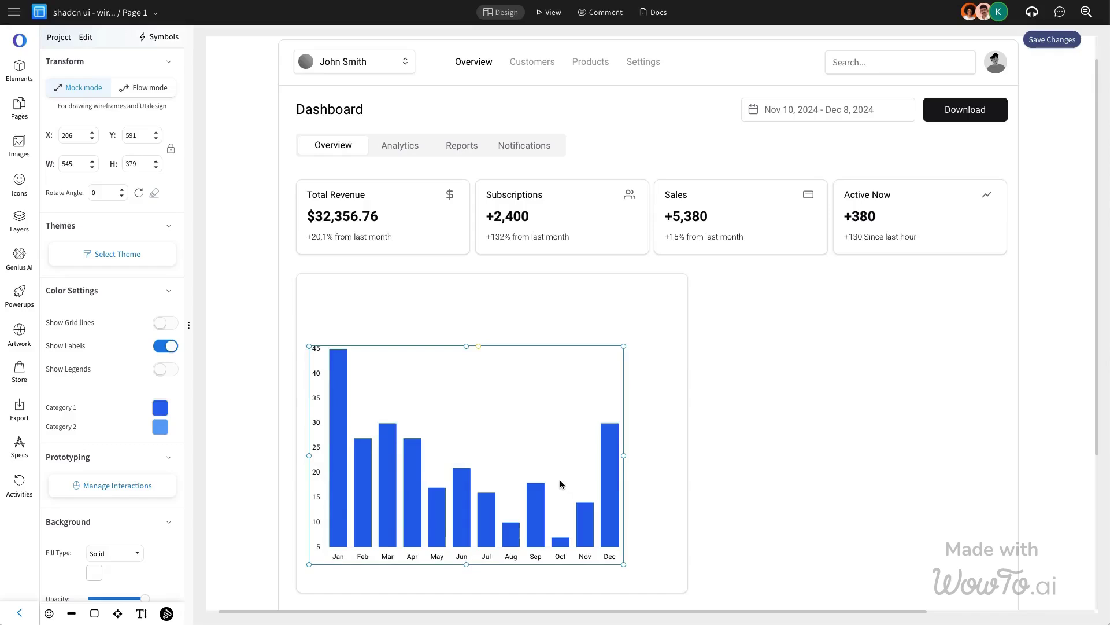
Step: Widen the chart across the card, make its bars black, and raise its top edge
left_click_drag(623, 454, 680, 451)
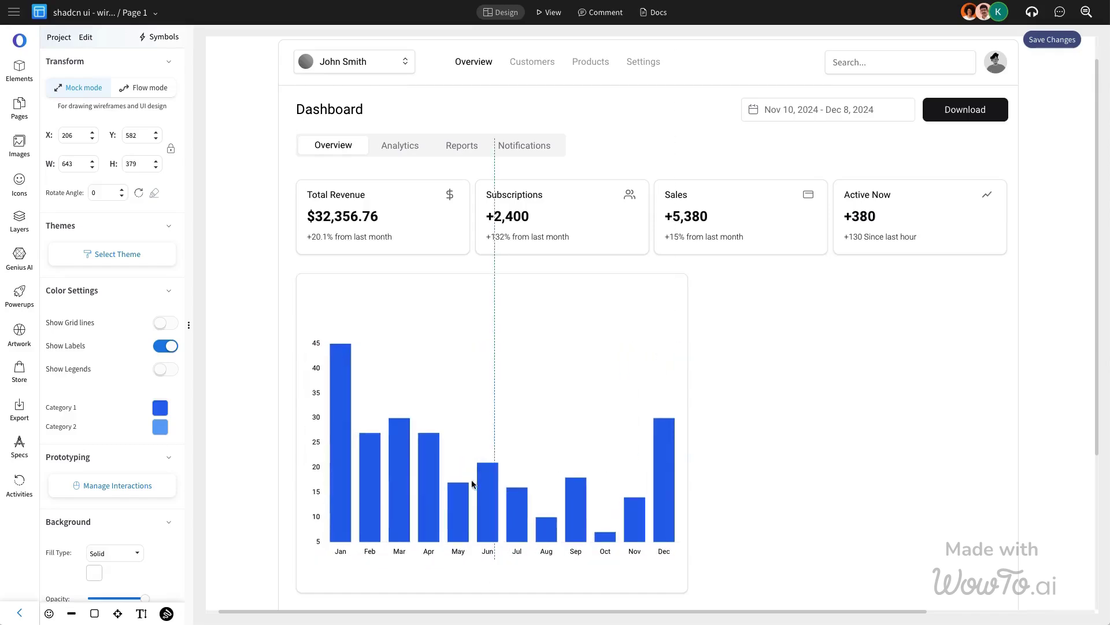
left_click(160, 407)
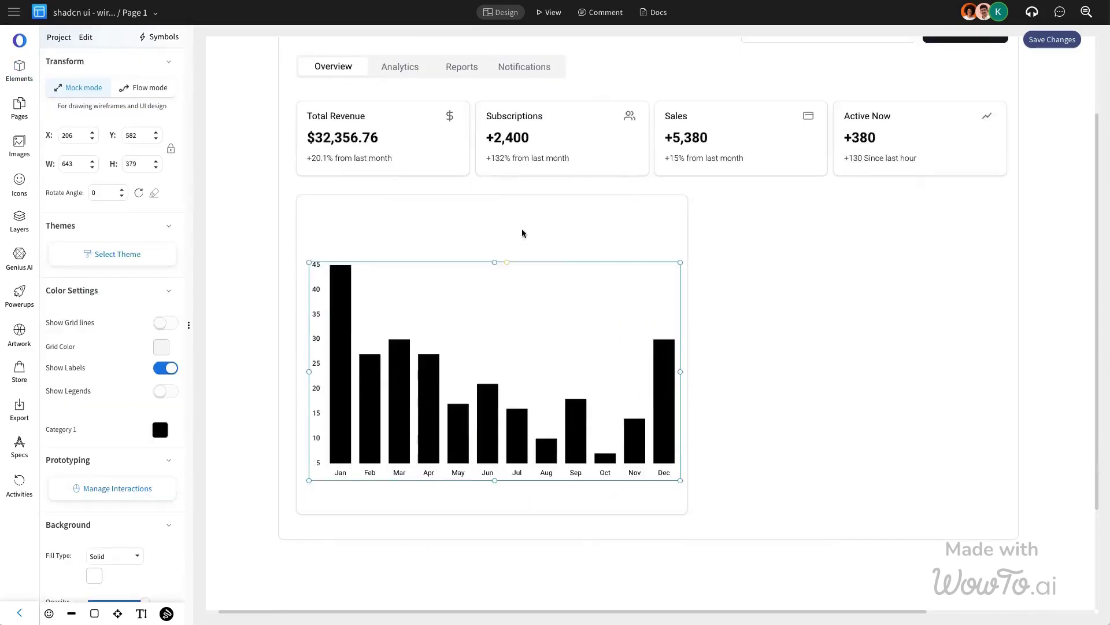
left_click_drag(497, 234, 497, 228)
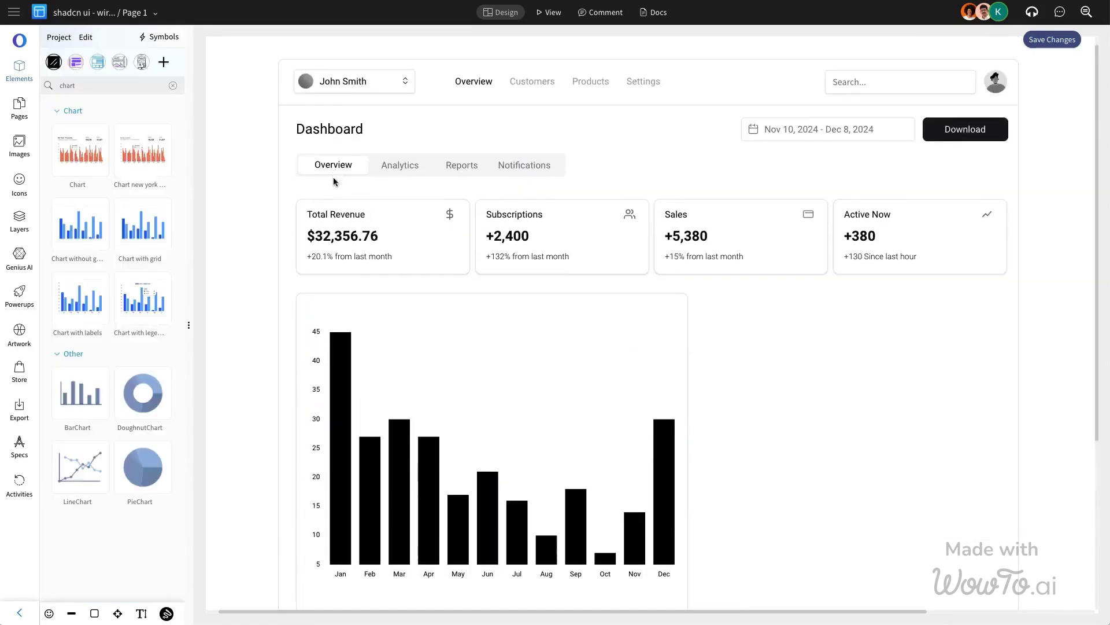
Step: Add an 'Overview' heading at font size 20 inside the chart card
left_click_drag(358, 158, 331, 309)
double_click(331, 307)
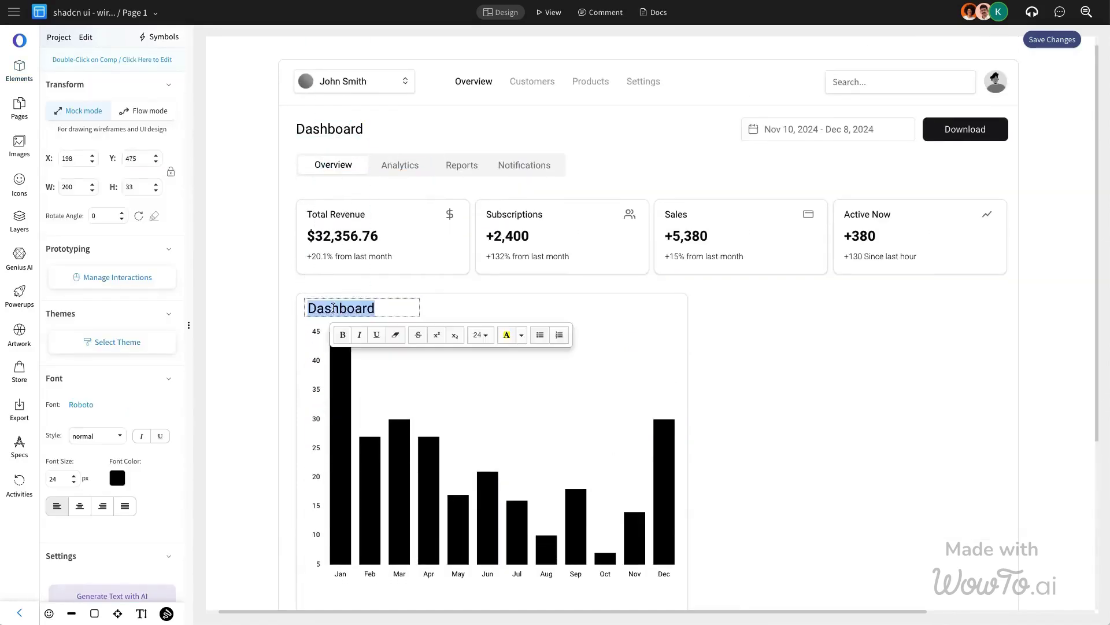
type("Overview")
key("Escape")
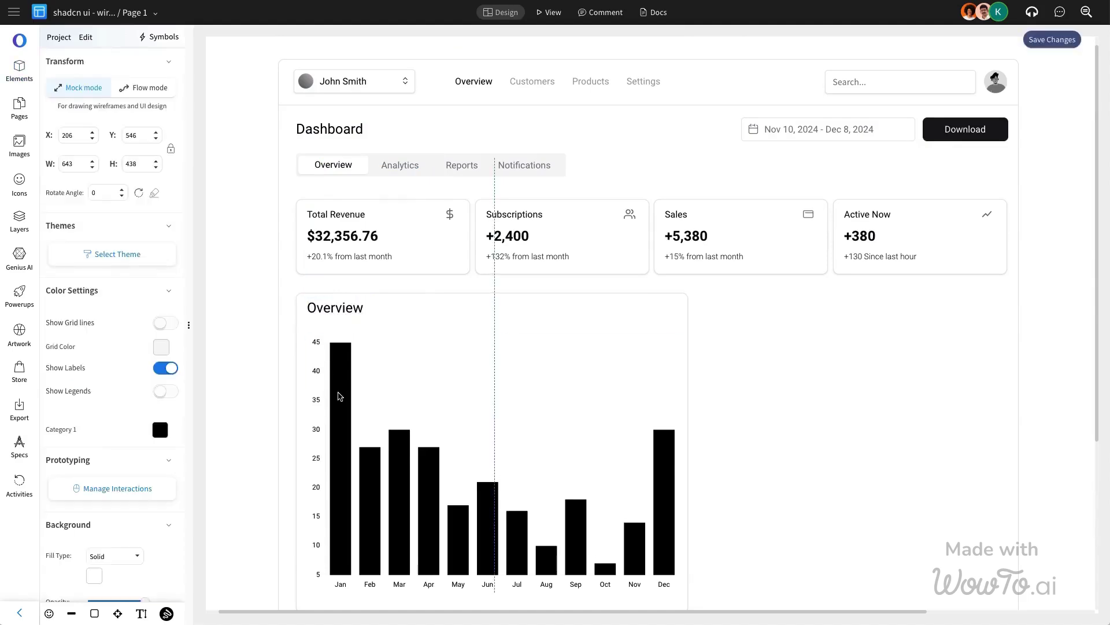
left_click_drag(337, 310, 337, 315)
left_click(73, 481)
left_click(336, 315)
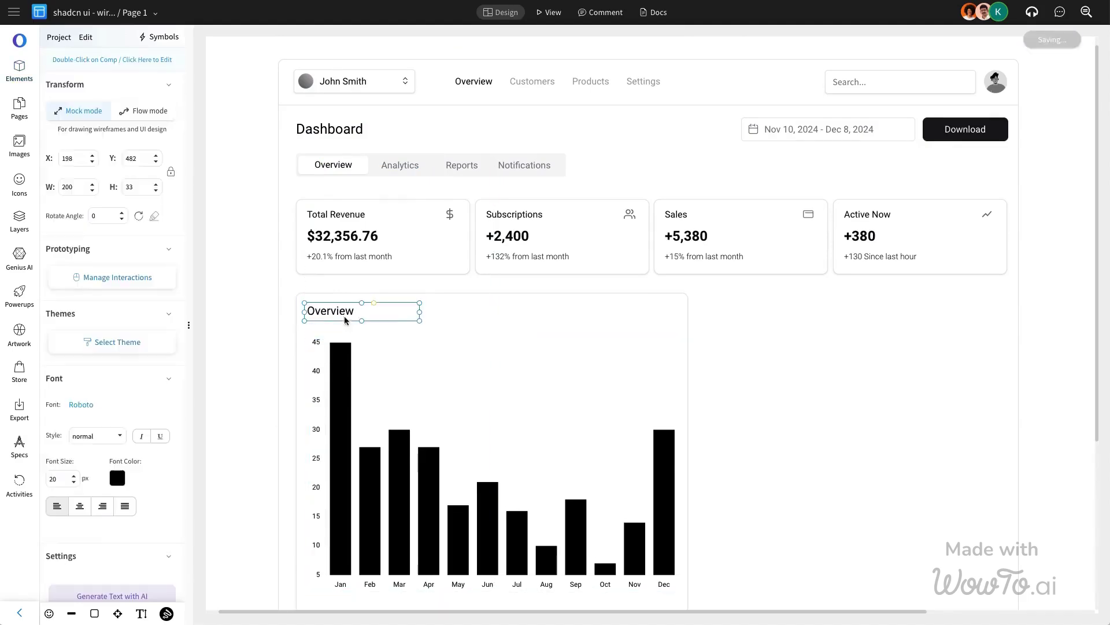
left_click_drag(415, 311, 380, 311)
Step: Place a Recent Sales list card right of the chart and stretch the chart taller
key("Escape")
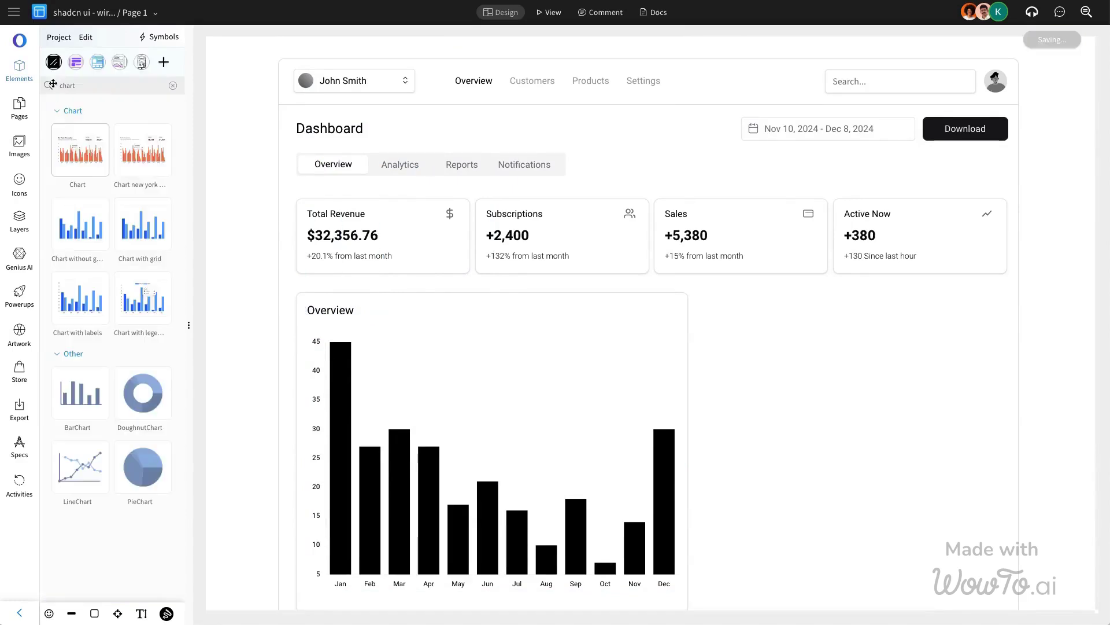
type("lis")
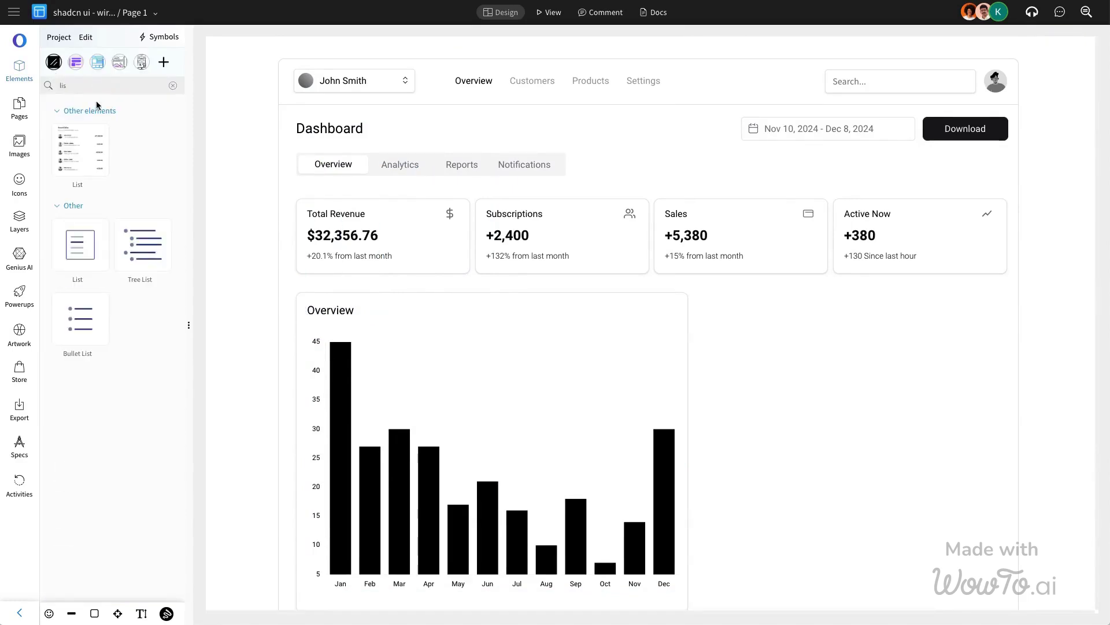
left_click_drag(77, 150, 762, 336)
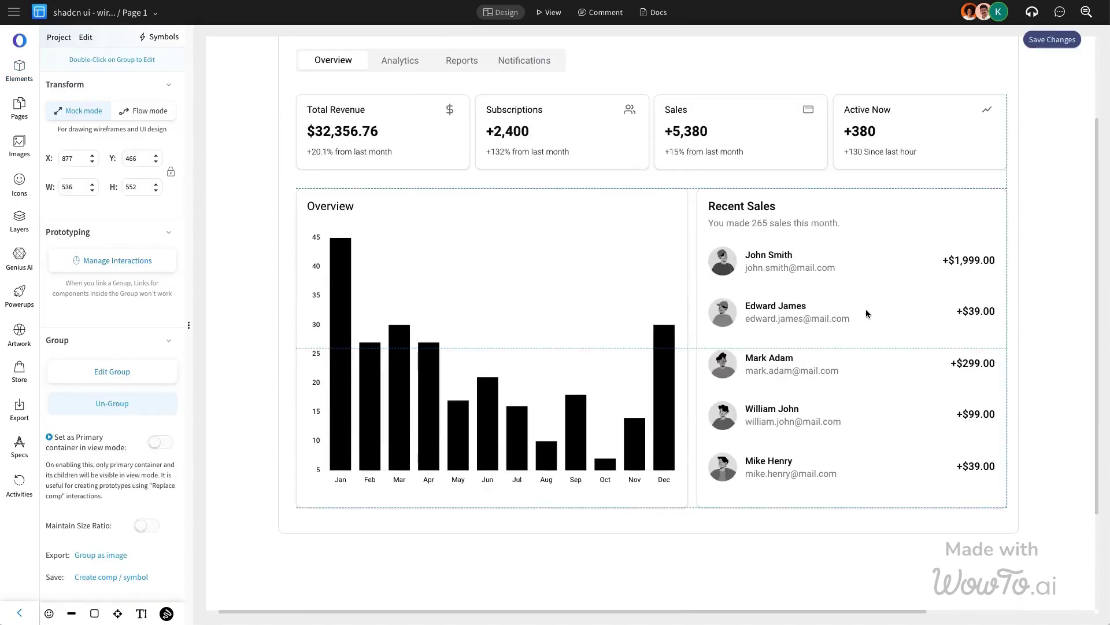
left_click(521, 261)
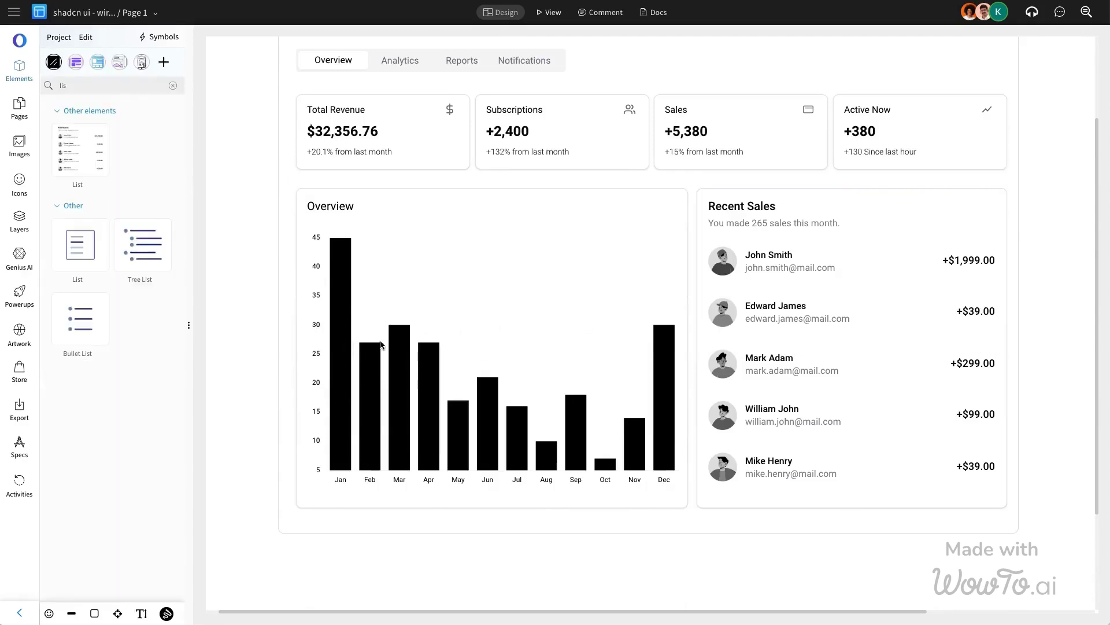
left_click(380, 346)
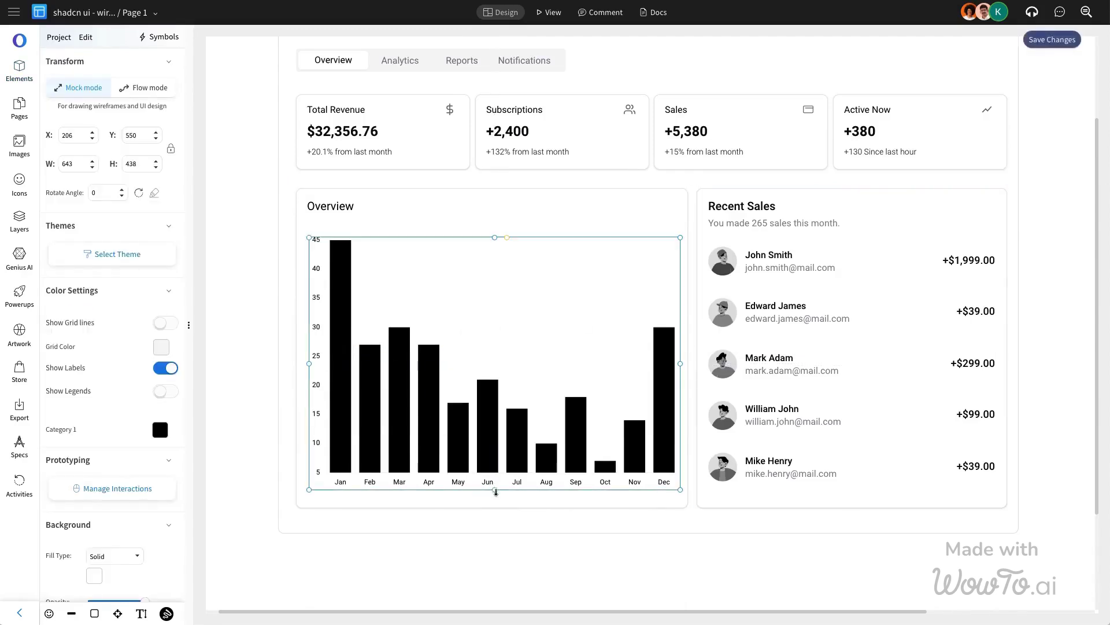
left_click_drag(495, 492, 495, 501)
left_click_drag(495, 237, 495, 230)
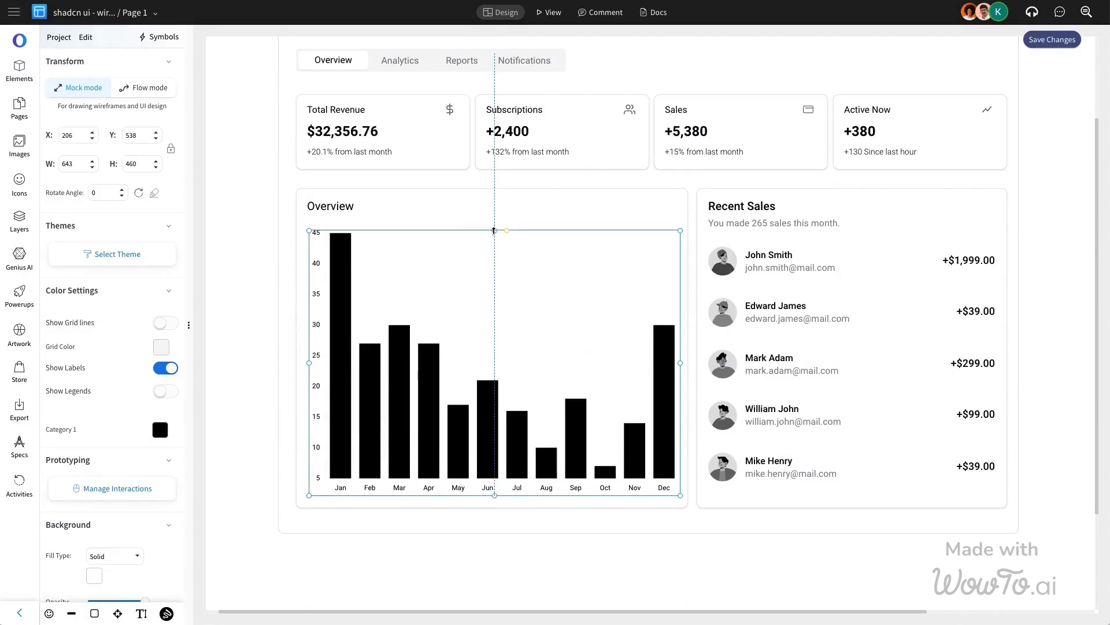
Step: Group the Overview title, bar chart and card into one element
left_click(348, 208)
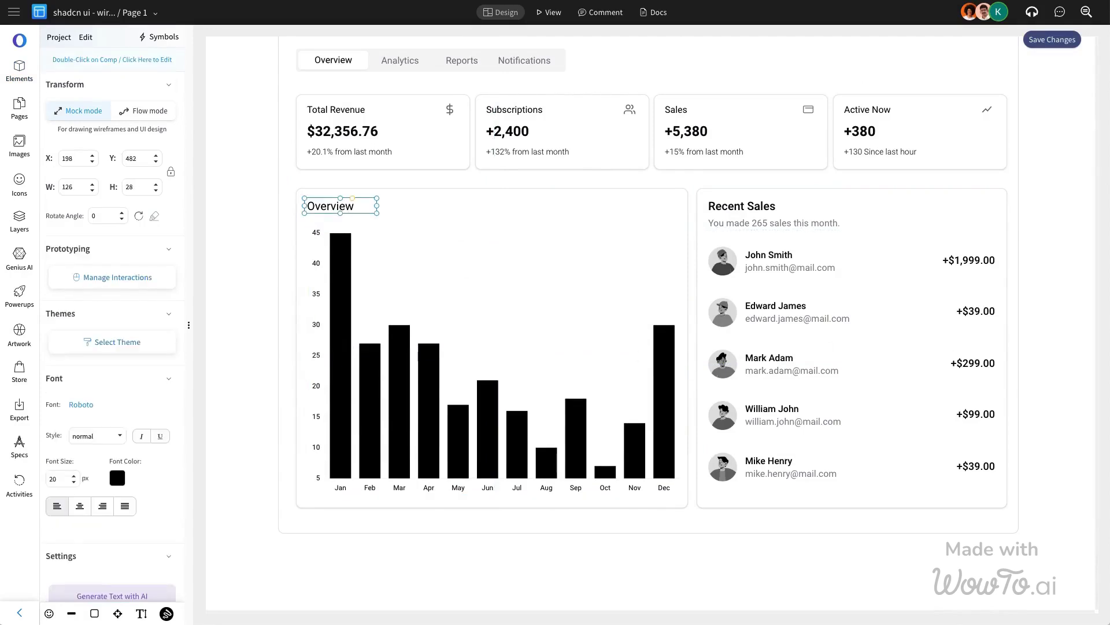
left_click(578, 353)
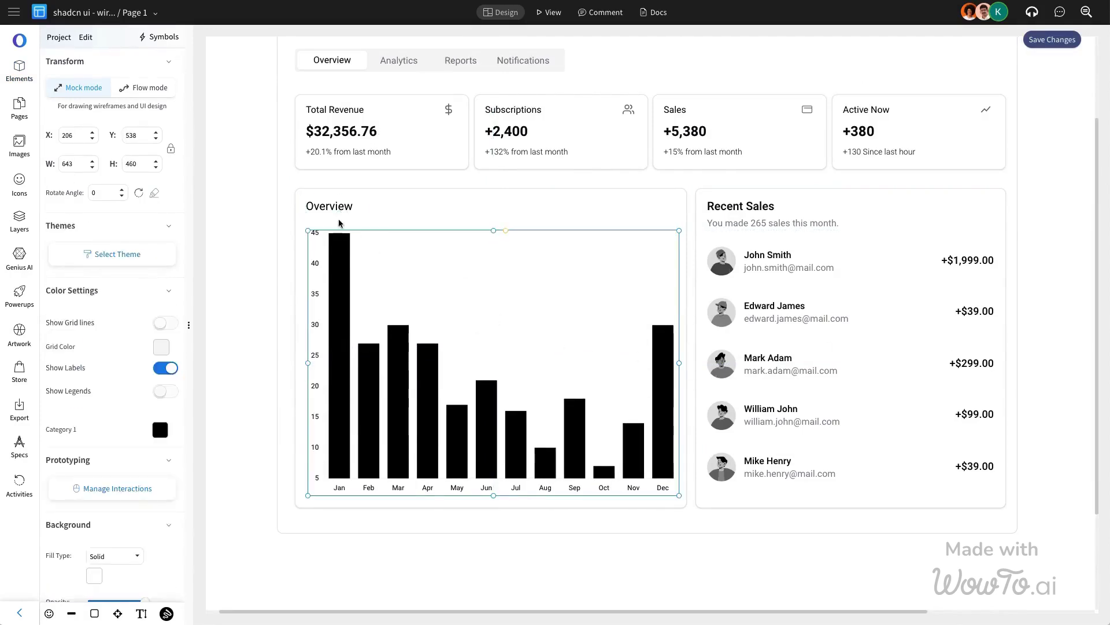
left_click(525, 213, "shift")
key("ctrl+g")
key("Escape")
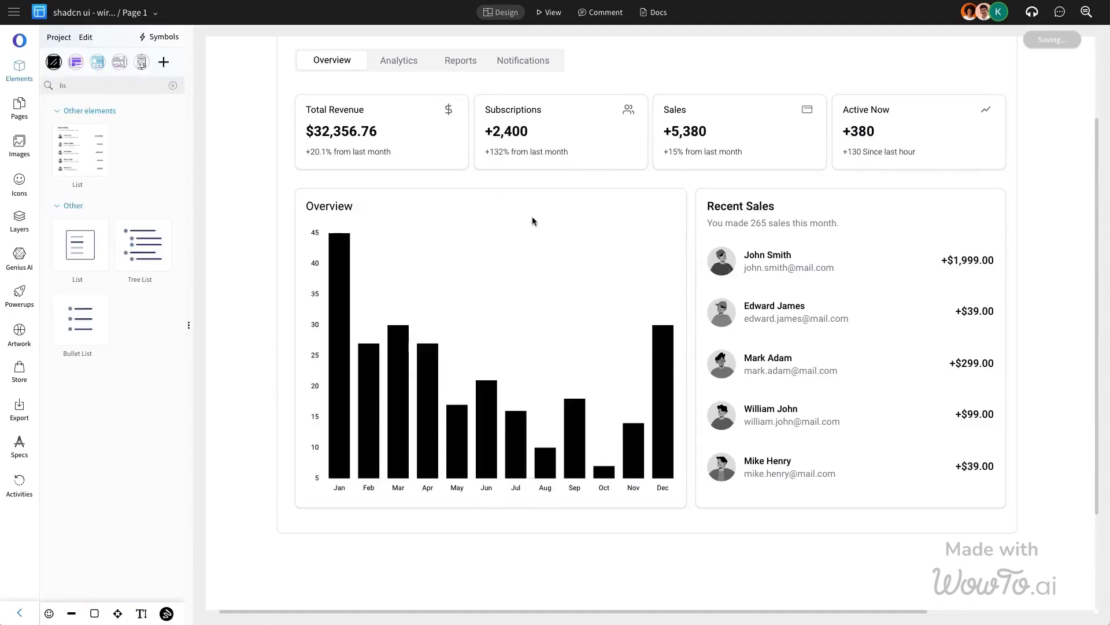
left_click(533, 220)
left_click(860, 233, "shift")
key("Escape")
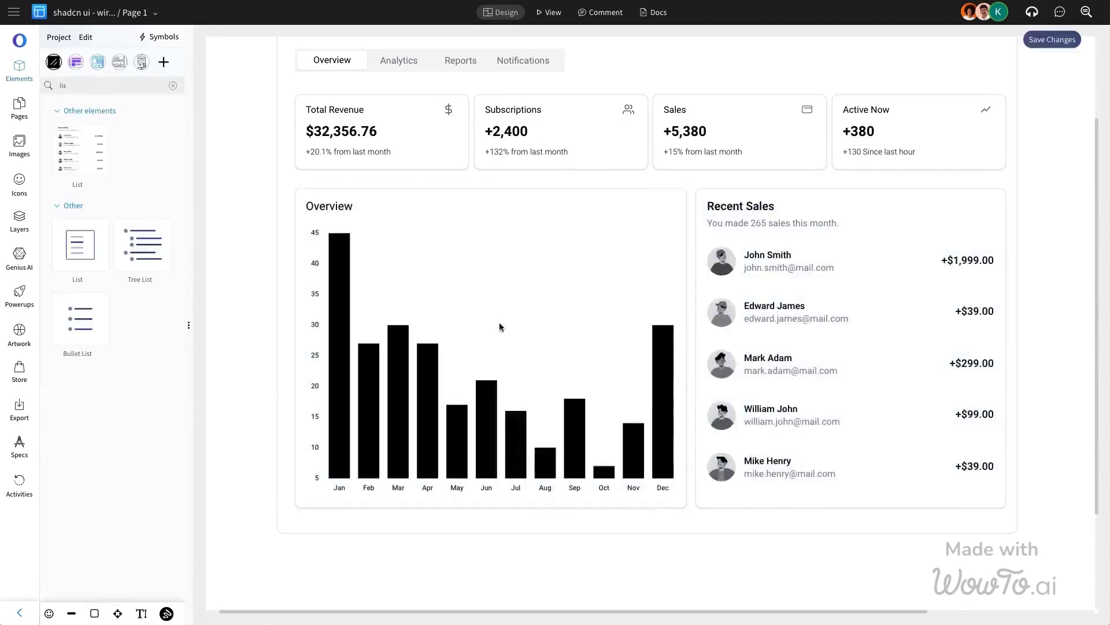
Step: Select all dashboard elements, group them with Ctrl+G, and save
key("ctrl+a")
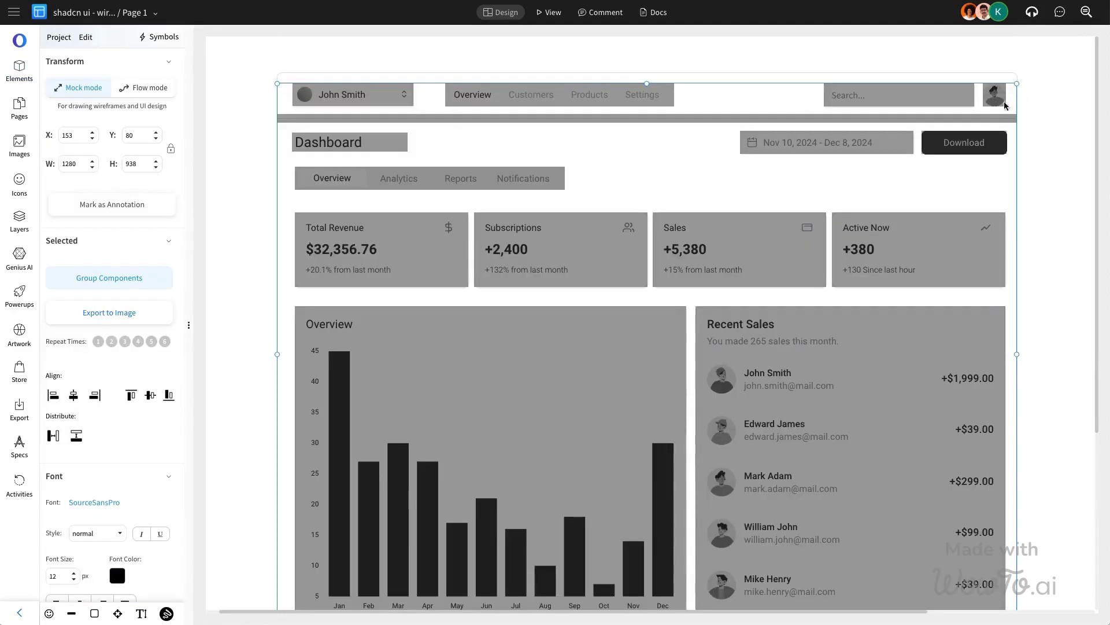
key("ctrl+g")
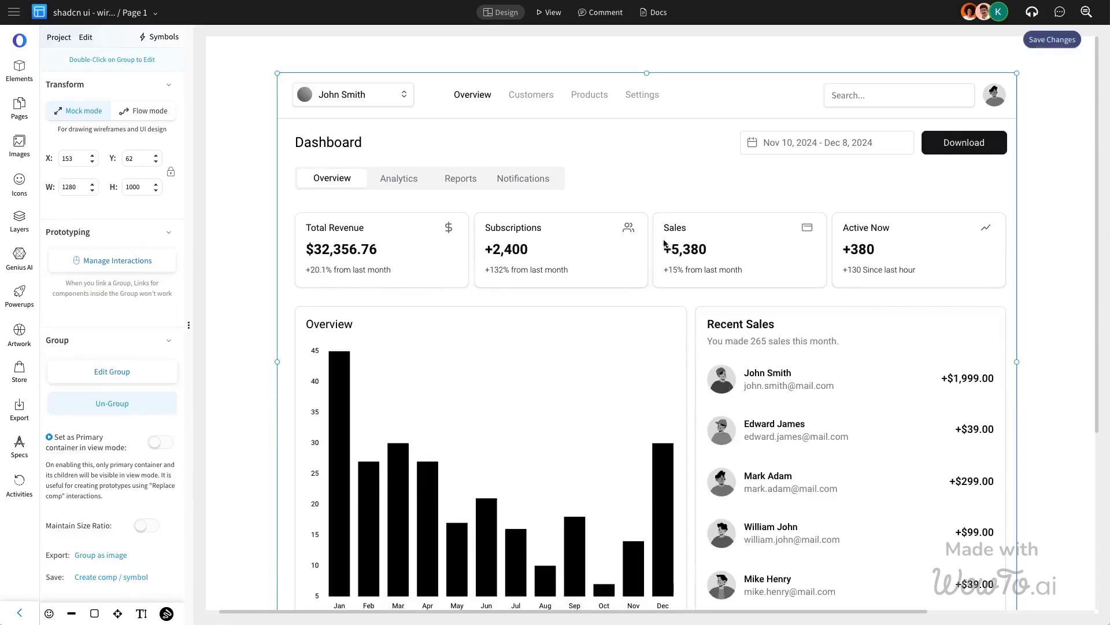
left_click(1052, 40)
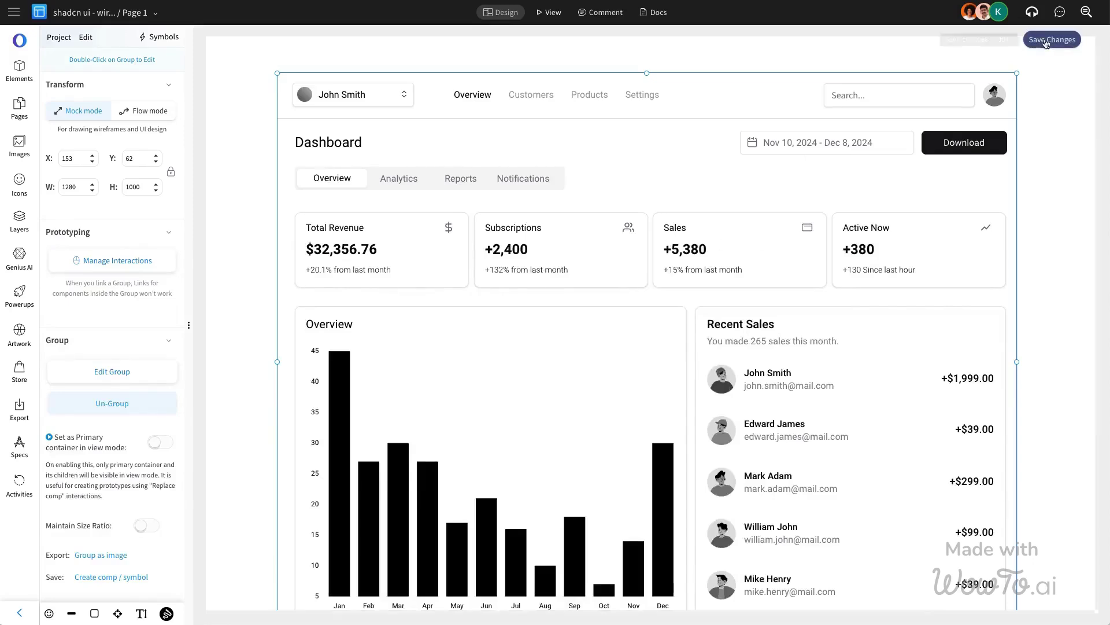
Step: Zoom out to review the dashboard, save again, and clear the element search
left_click(779, 184)
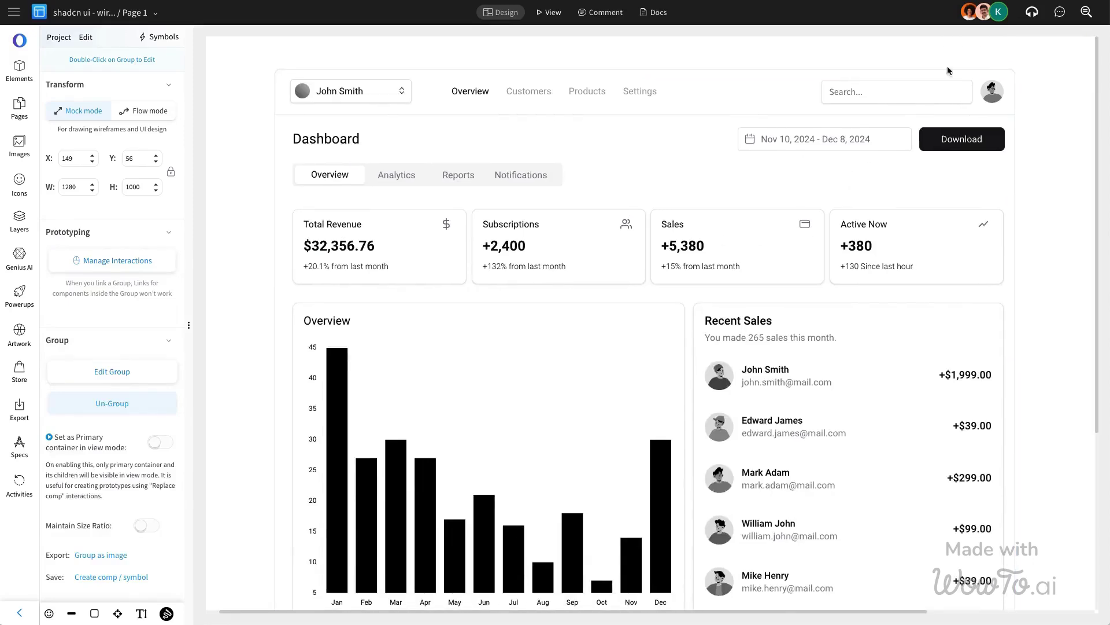
left_click(1076, 39)
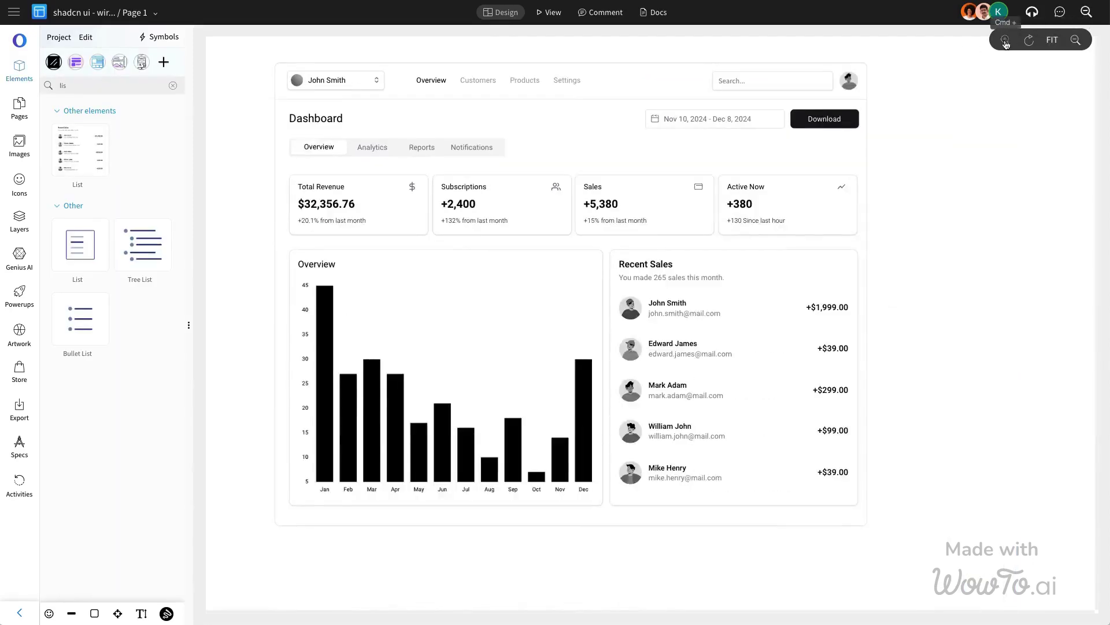
scroll(723, 261, "up", 2)
scroll(766, 262, "up", 2)
left_click(765, 263)
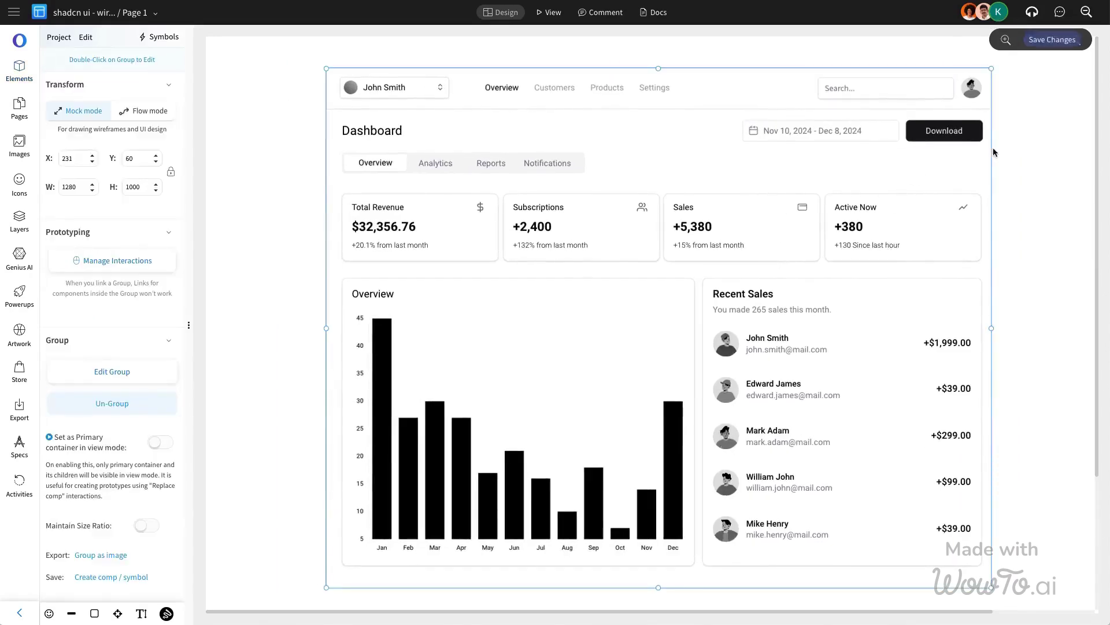
left_click(1052, 39)
left_click(323, 119)
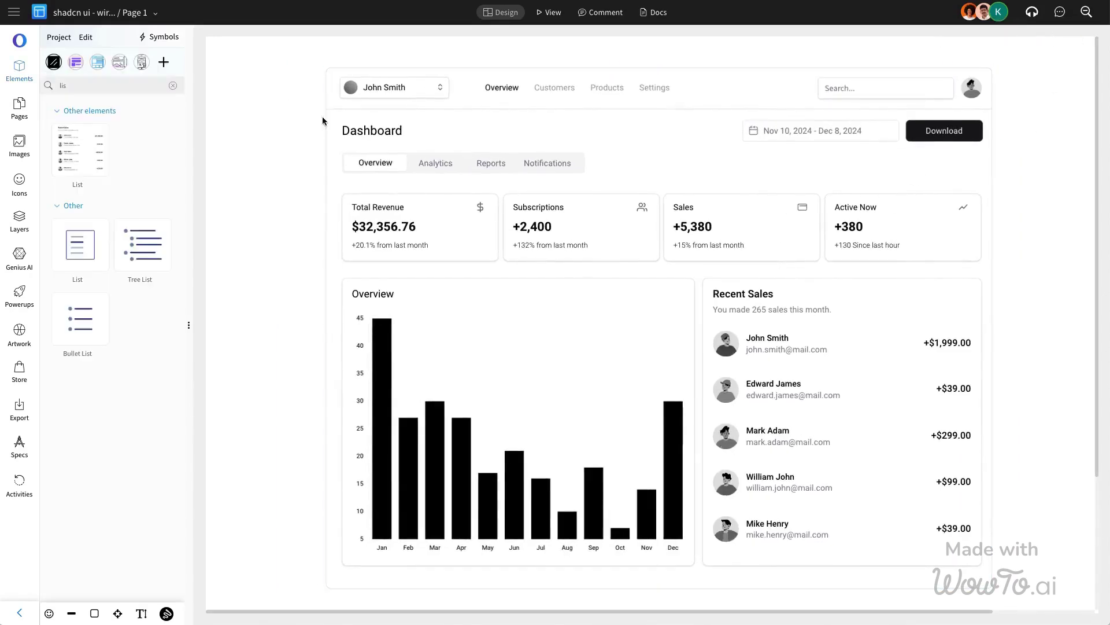
left_click(175, 89)
left_click(932, 159)
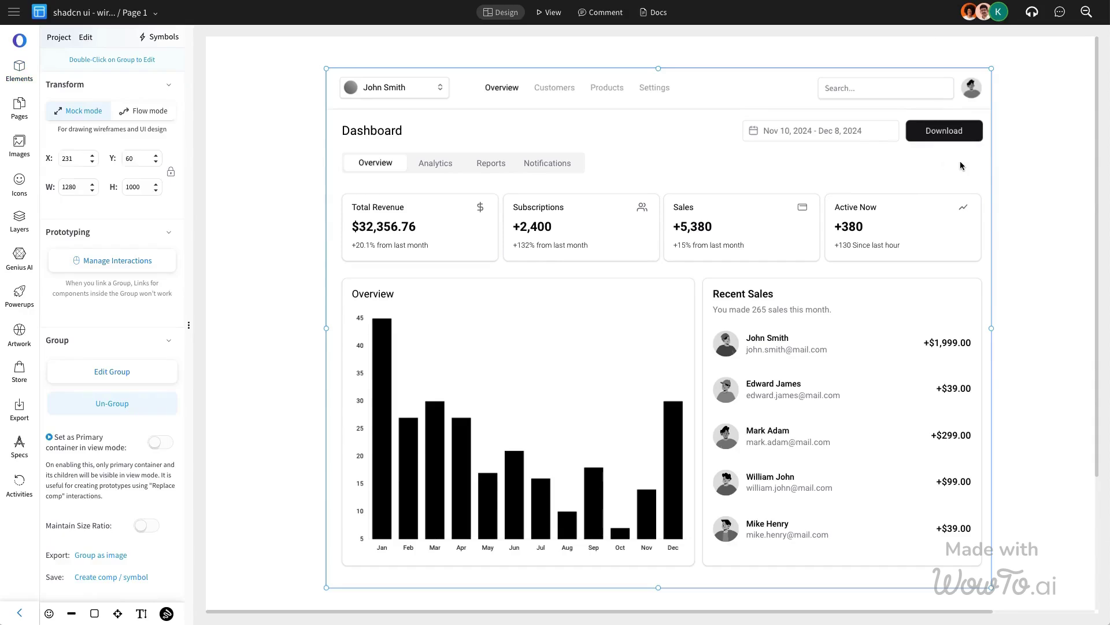